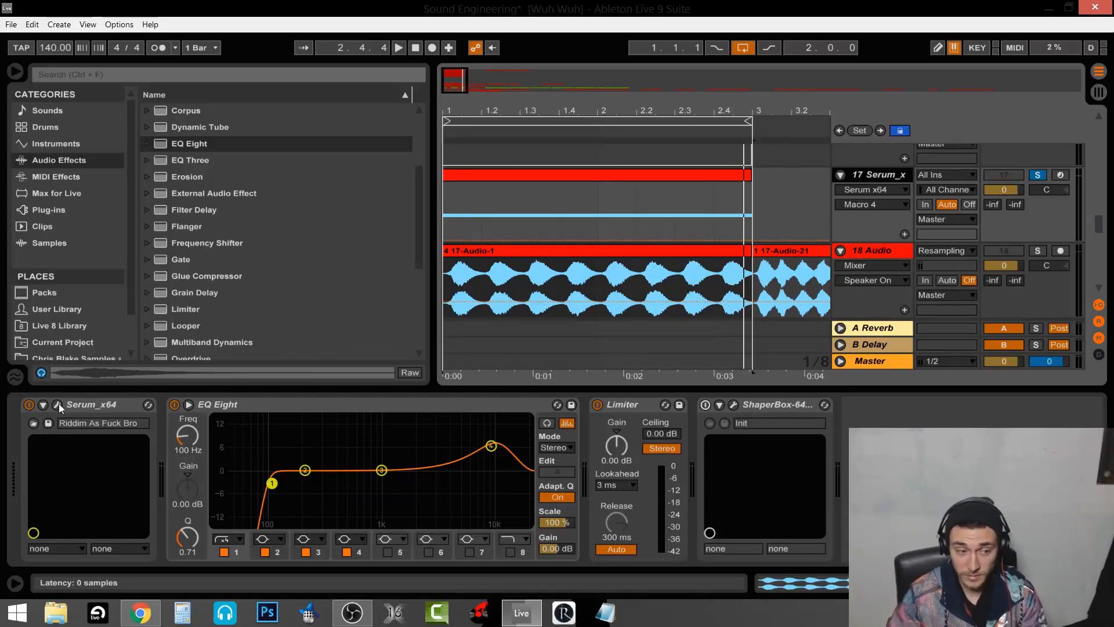
Open Serum, move its window aside, and keep oscillator A on the Basic Shapes wavetable
left_click(58, 408)
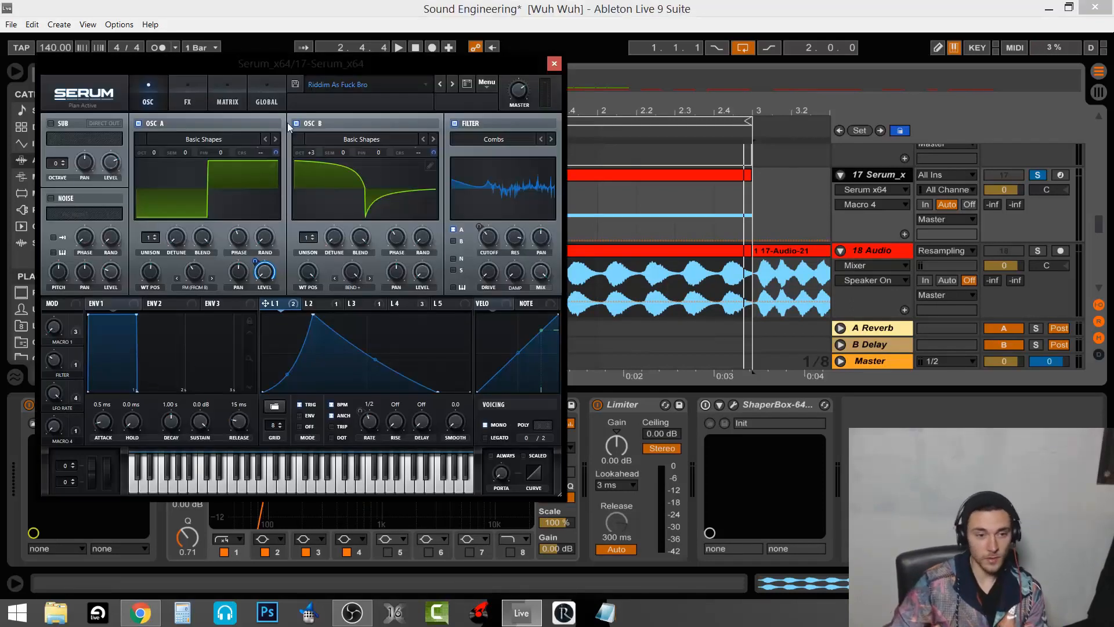
left_click_drag(283, 65, 453, 76)
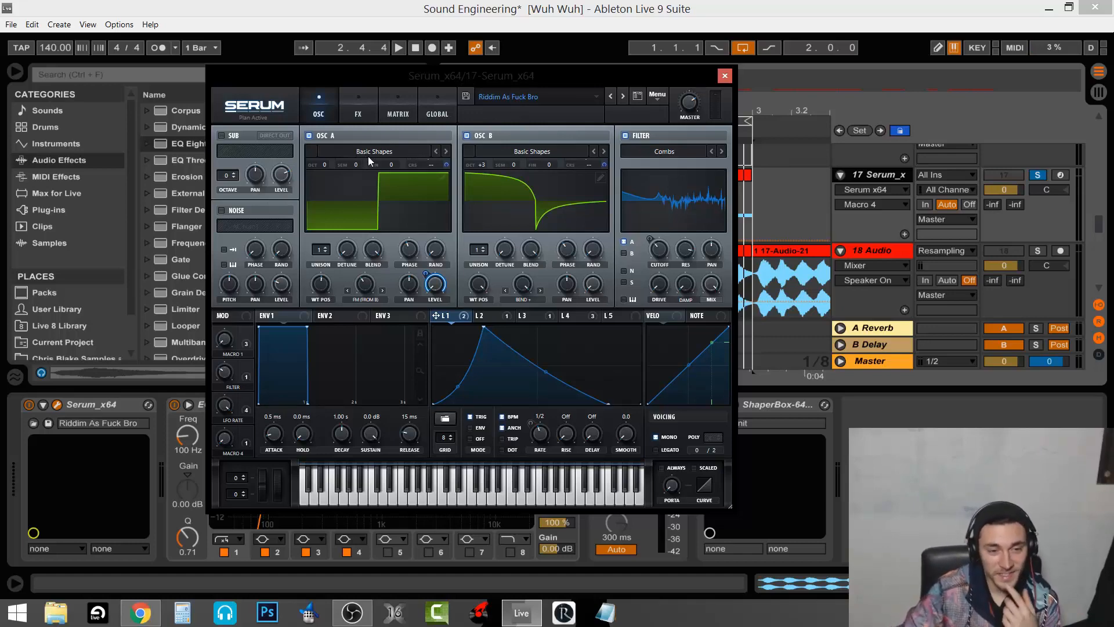
left_click(389, 161)
mouse_move(390, 166)
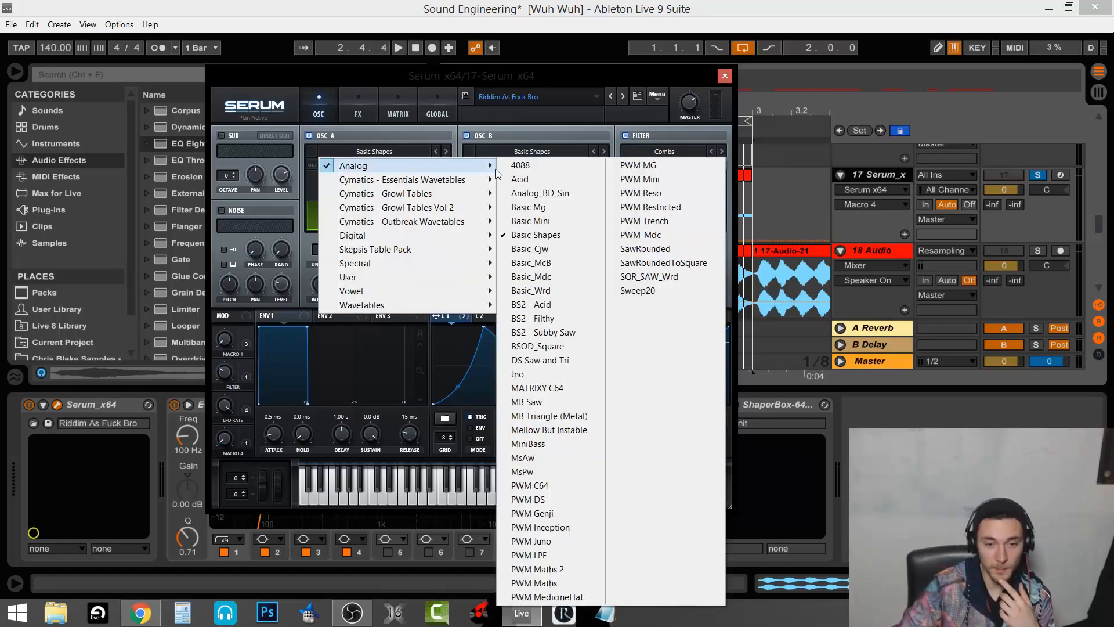
left_click(530, 237)
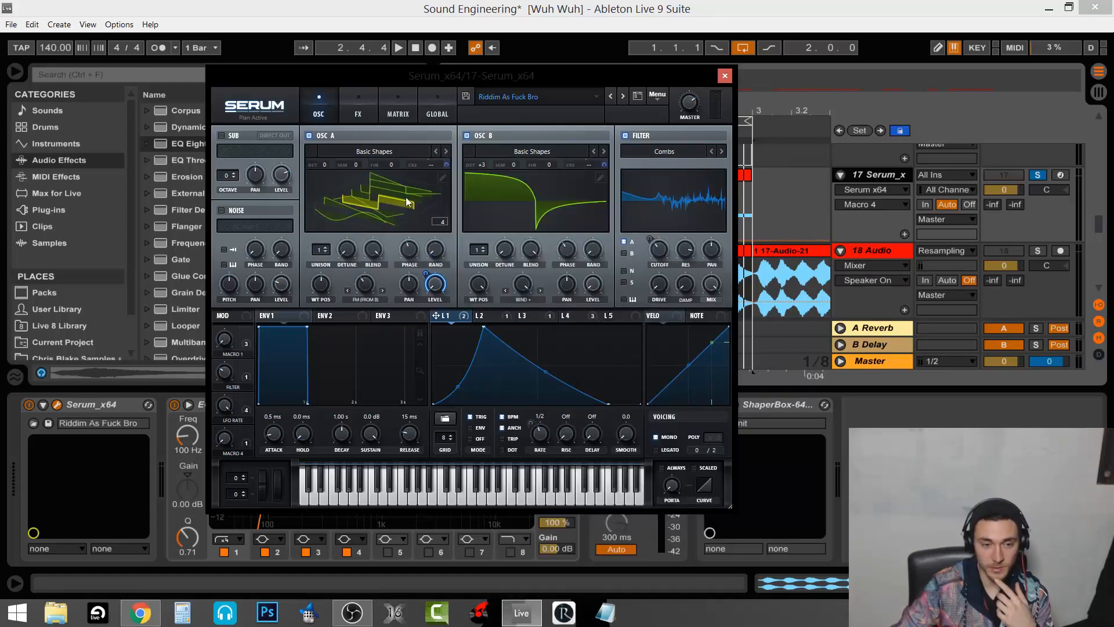
left_click(388, 201)
left_click(326, 285)
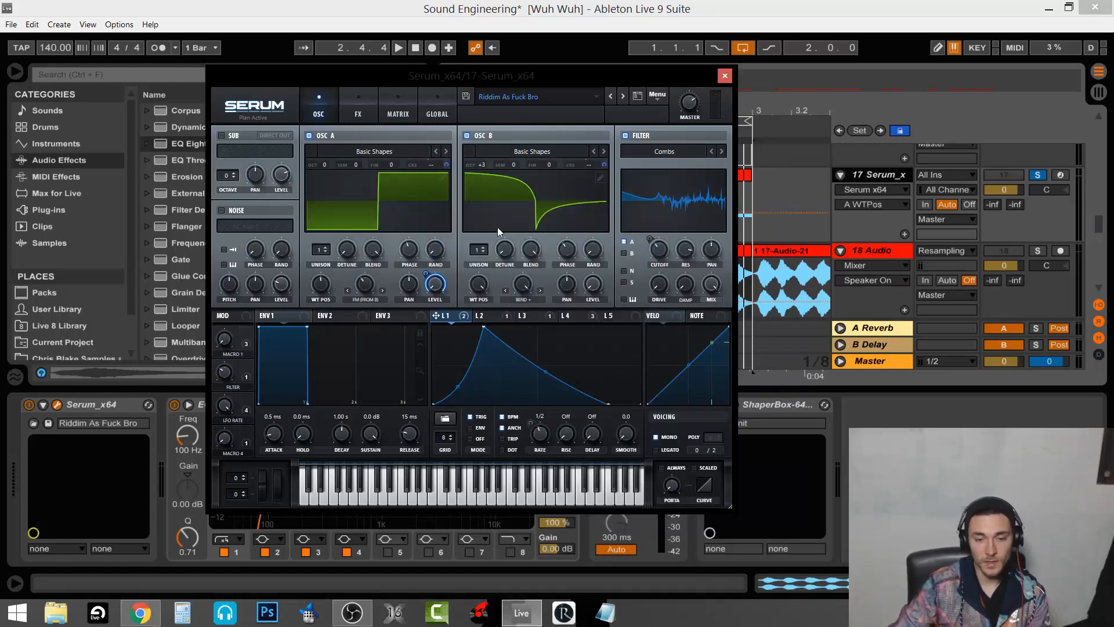
Keep oscillator B on Basic Shapes and switch it on, checking its volume and flat display
left_click(556, 153)
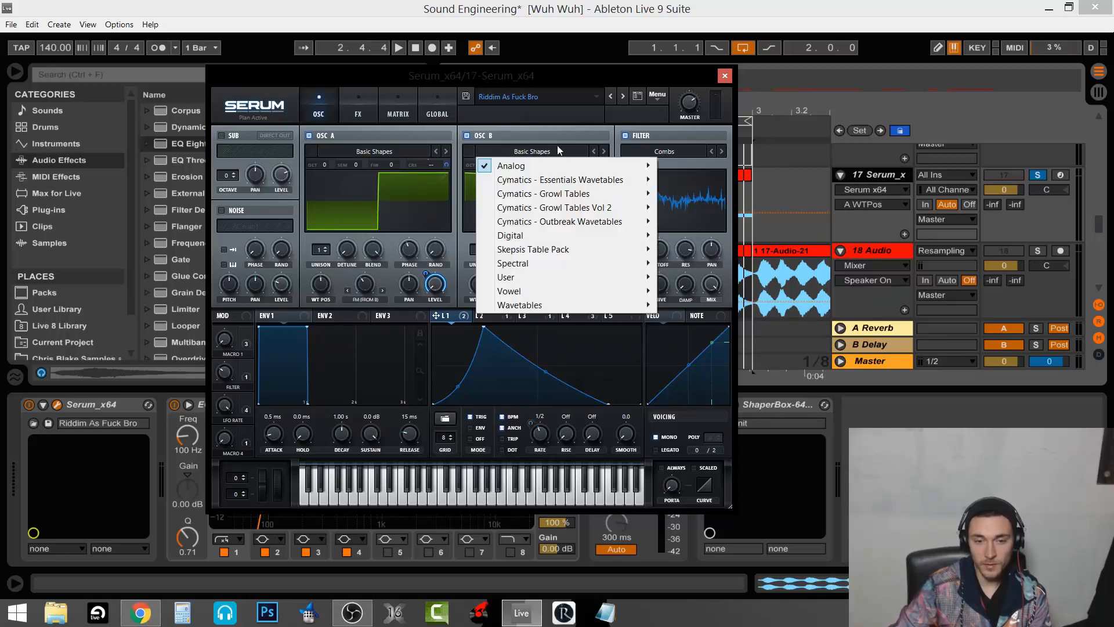
left_click(562, 128)
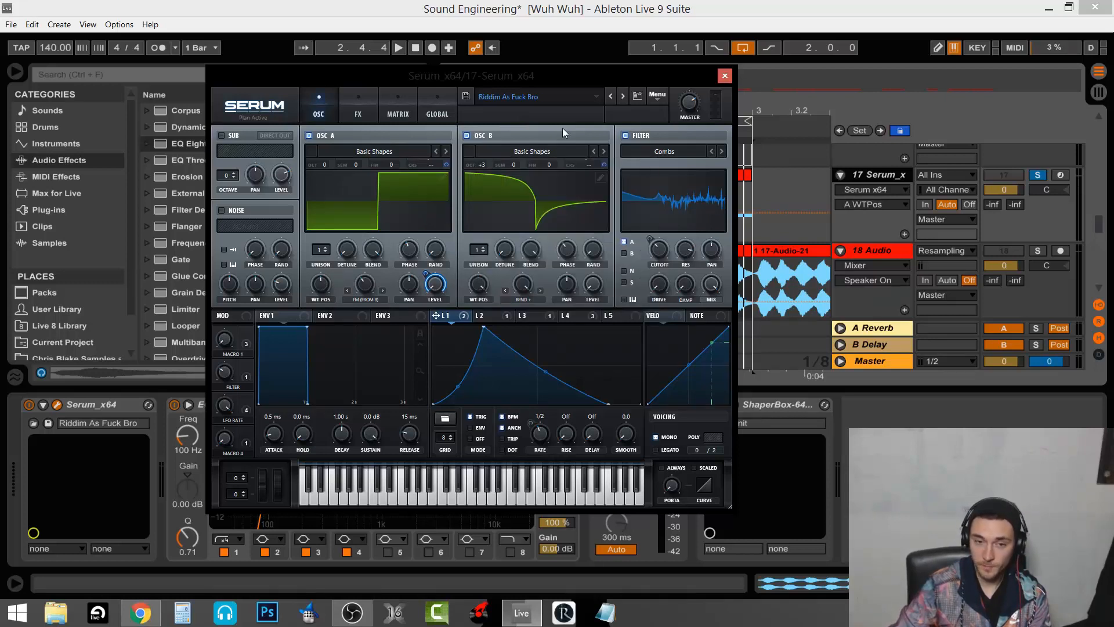
left_click(468, 136)
left_click(594, 284)
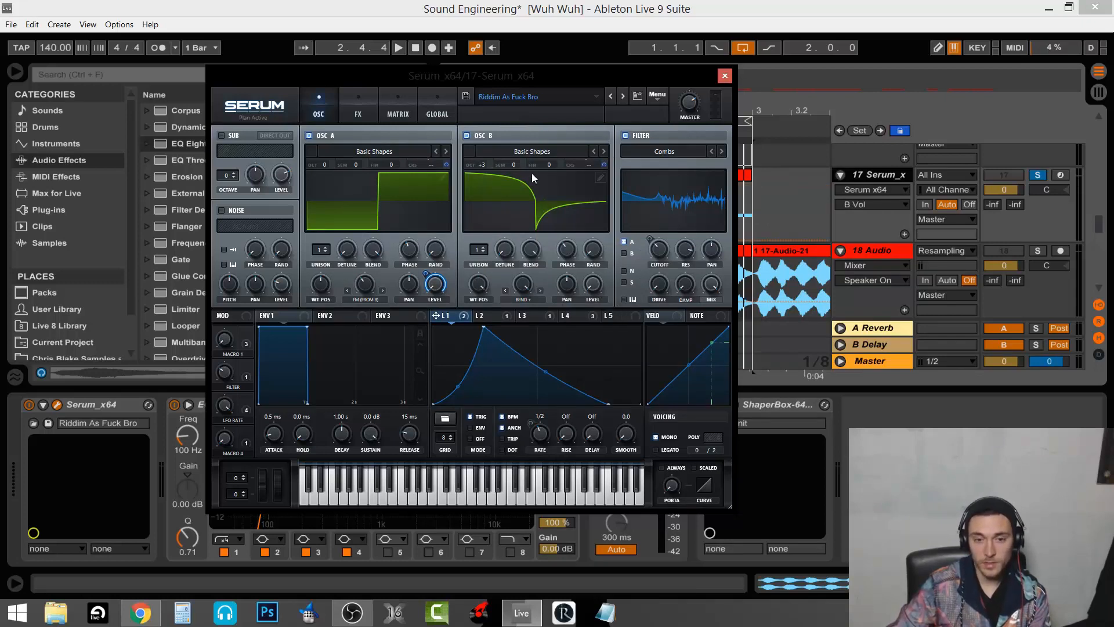
left_click(555, 200)
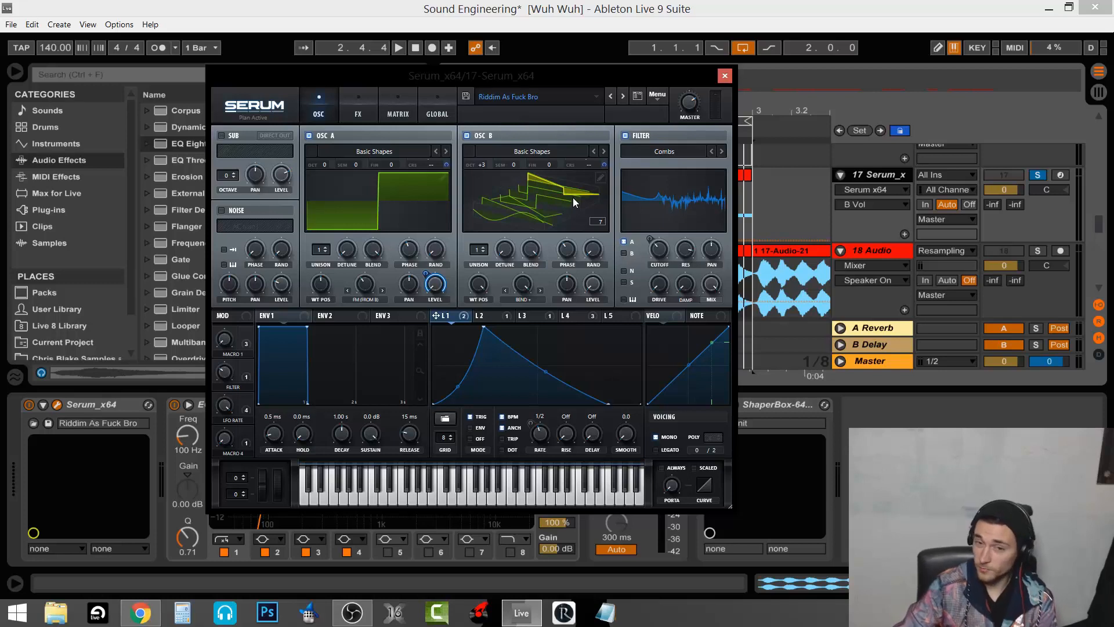
left_click(551, 204)
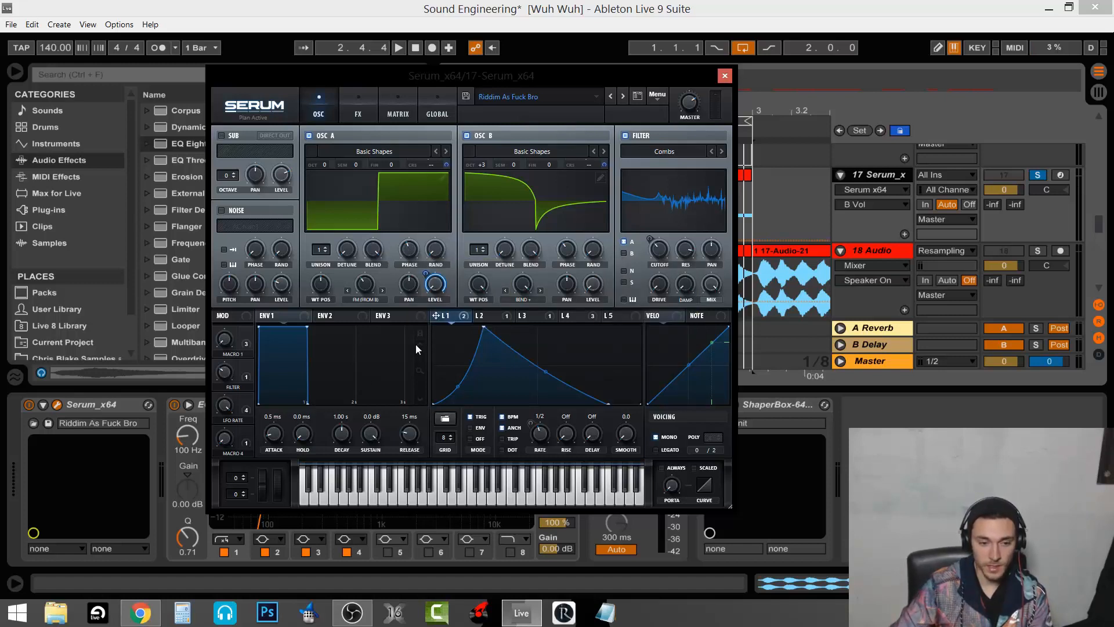
Set oscillator A's phase to 153°, arm track 17, and turn off Serum's filter section
left_click_drag(410, 251, 410, 249)
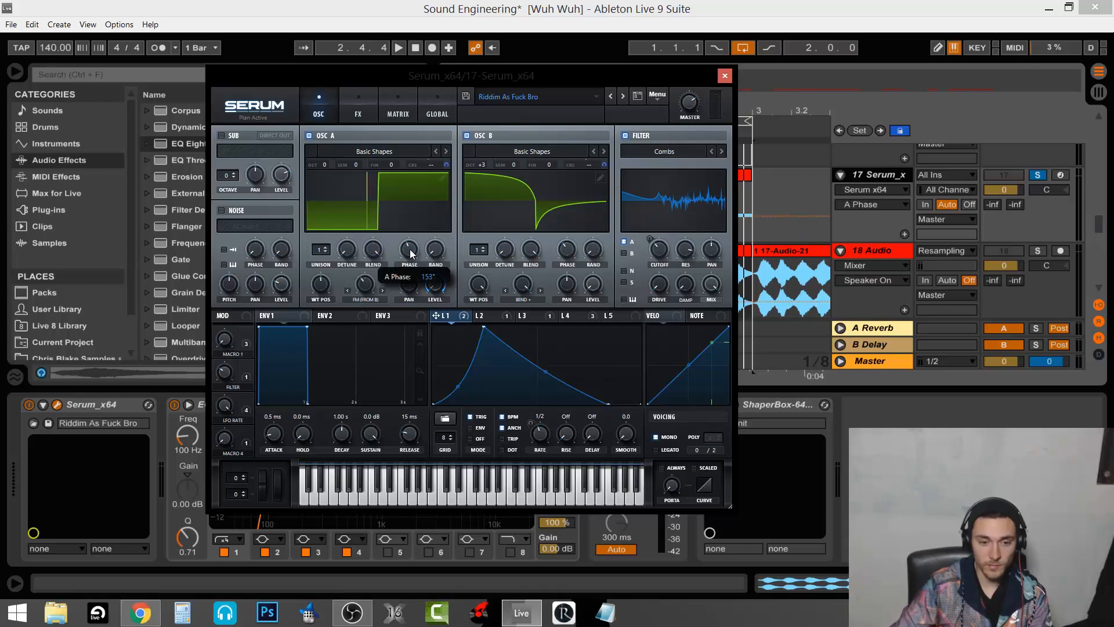
left_click(570, 249)
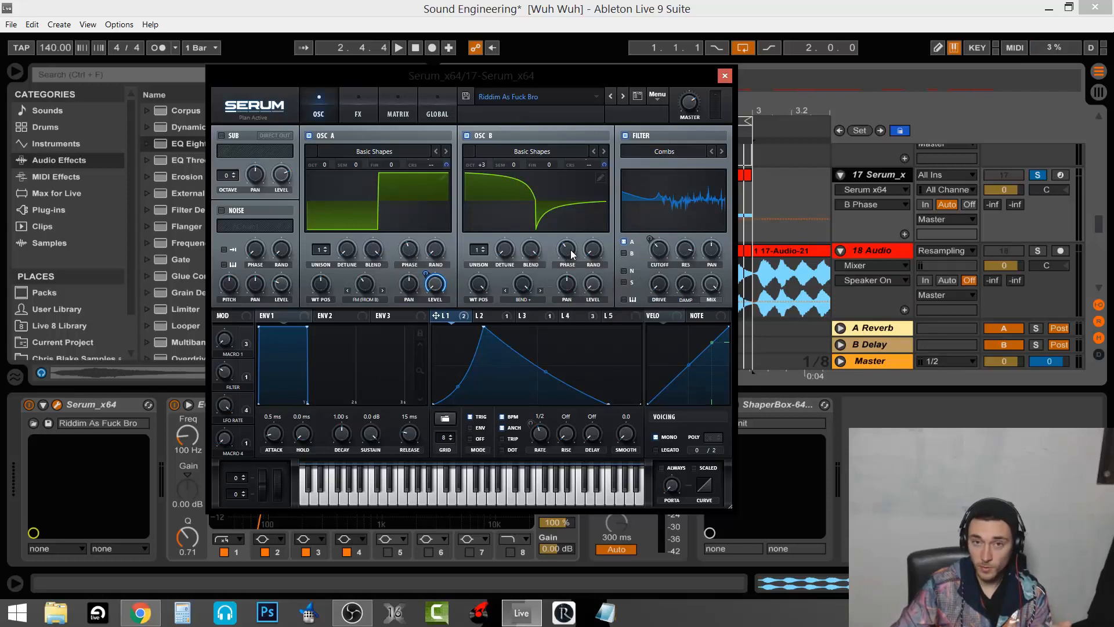
left_click(1057, 177)
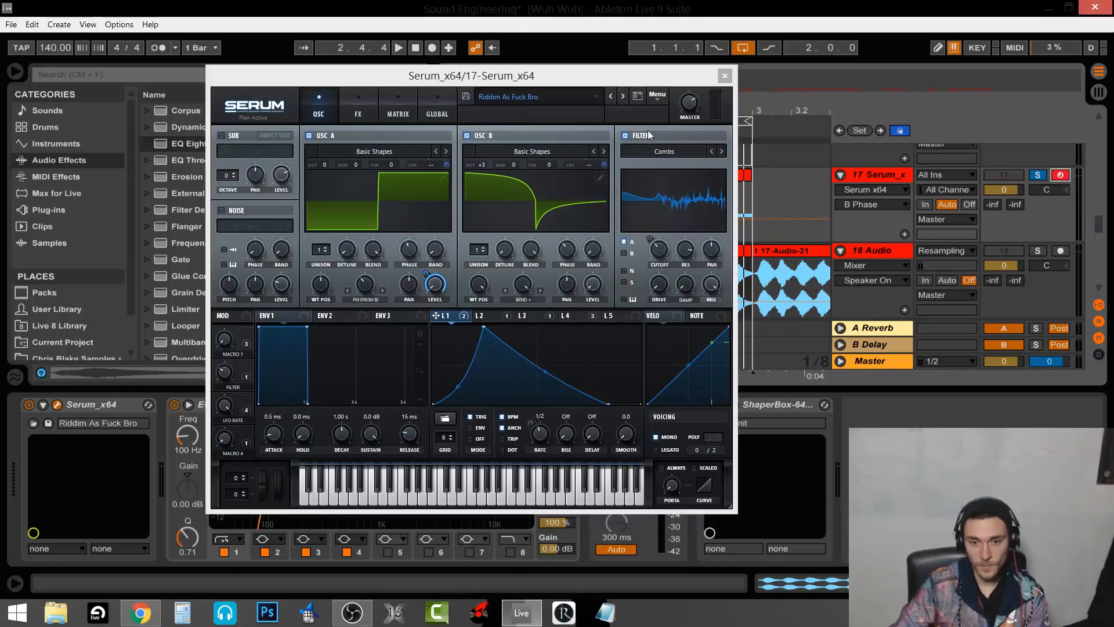
left_click(628, 135)
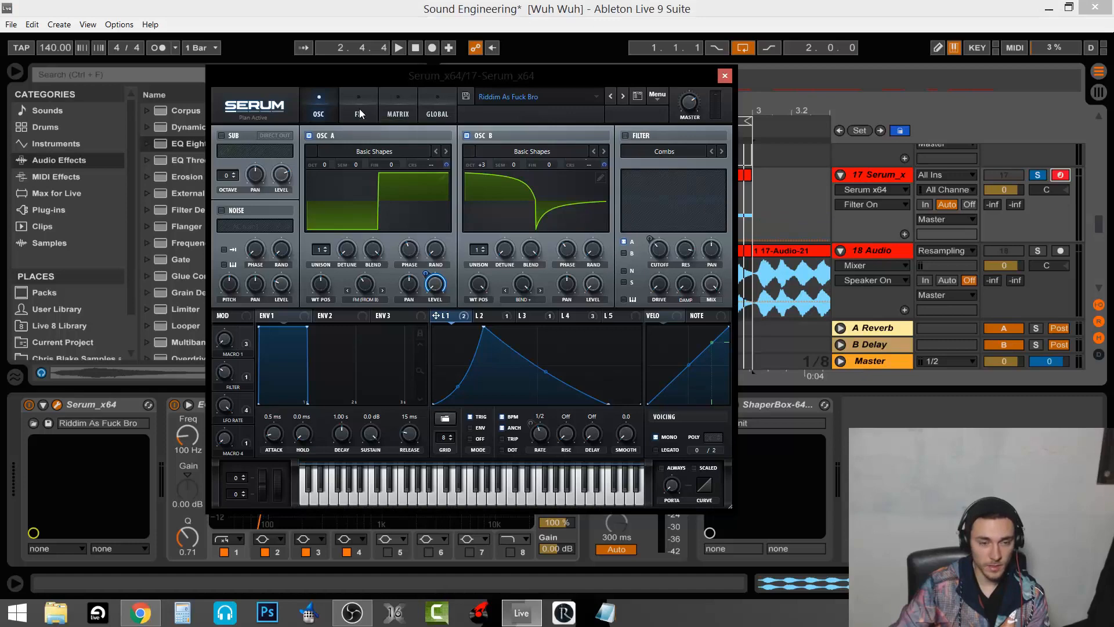
Reorder Serum's effects chain to Distortion, Compressor, EQ, then Filter
left_click(360, 110)
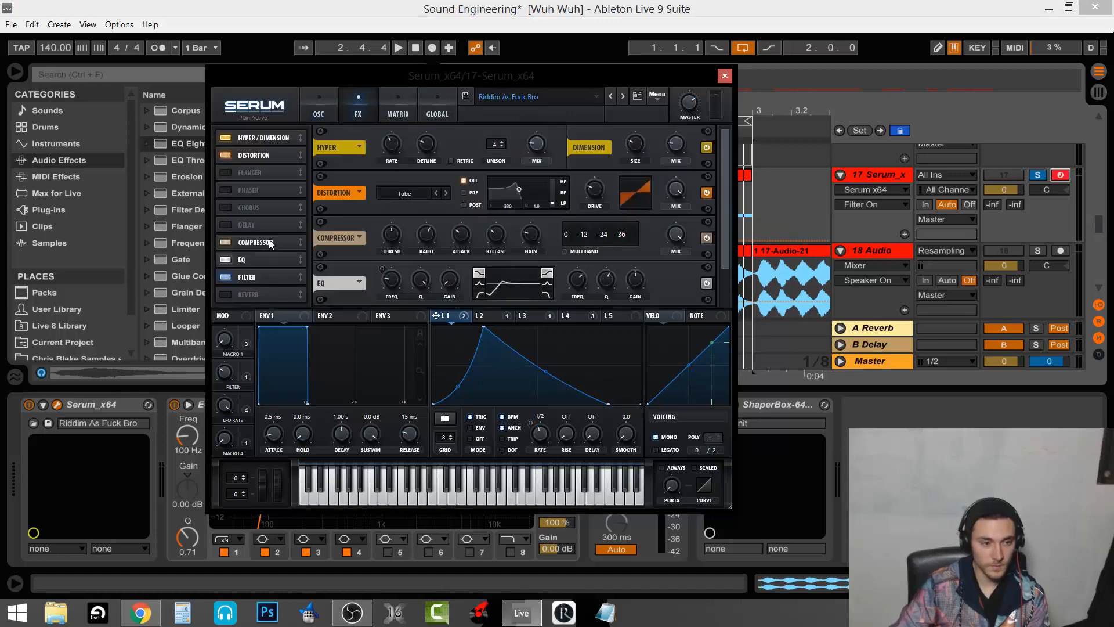
left_click_drag(270, 243, 273, 159)
left_click_drag(269, 256, 278, 182)
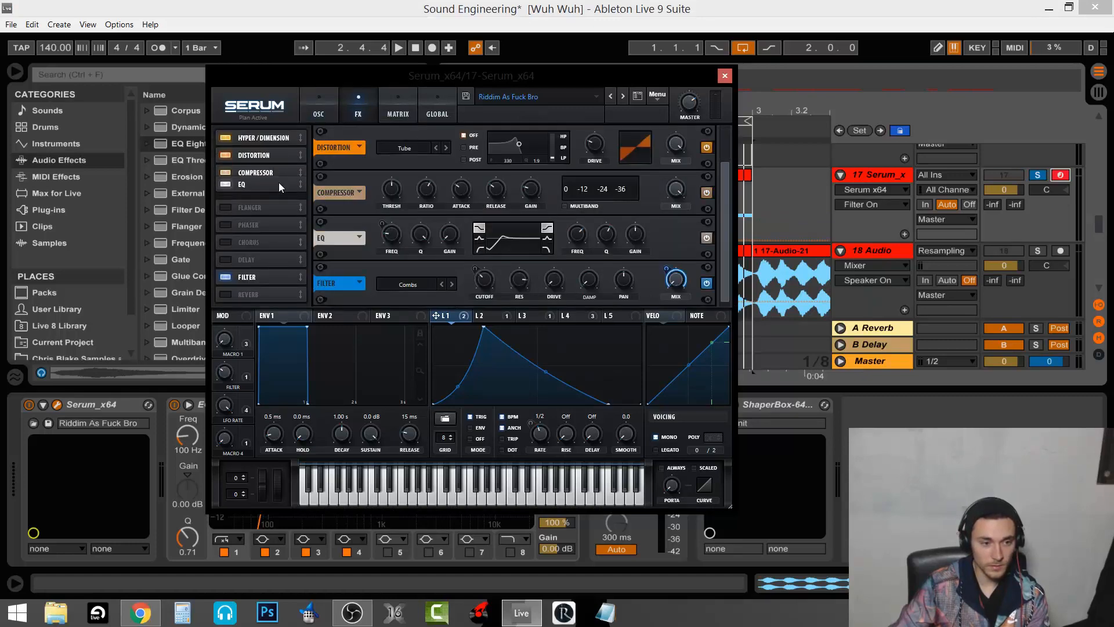
left_click_drag(267, 277, 280, 203)
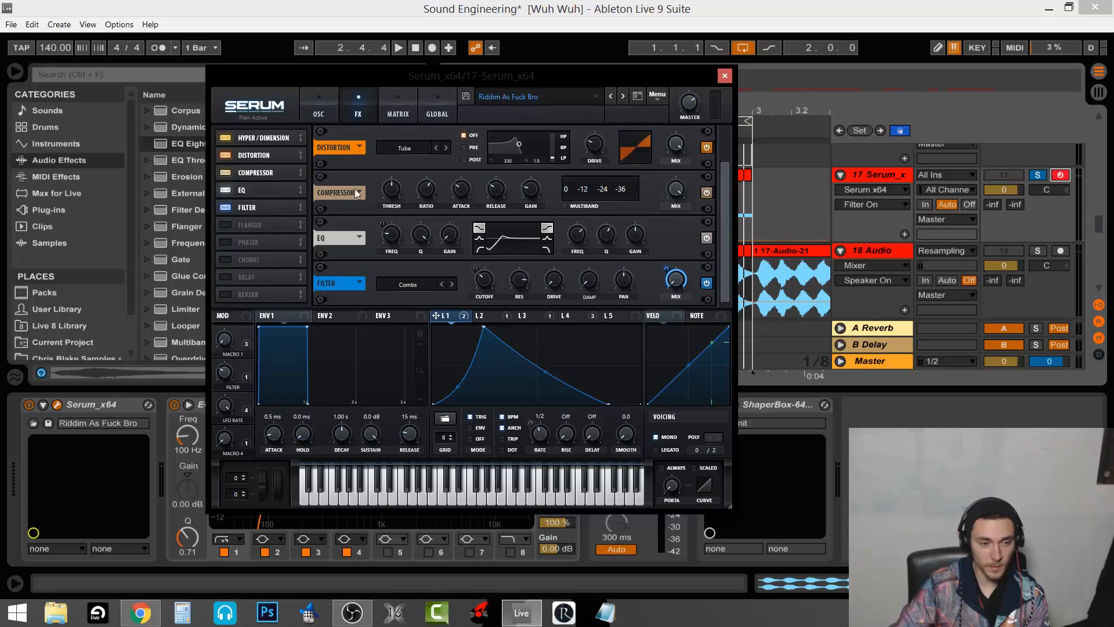
Switch off Filter, EQ, Compressor, Distortion and Hyper/Dimension, then return to the oscillator page
left_click(225, 208)
left_click(225, 190)
left_click(227, 173)
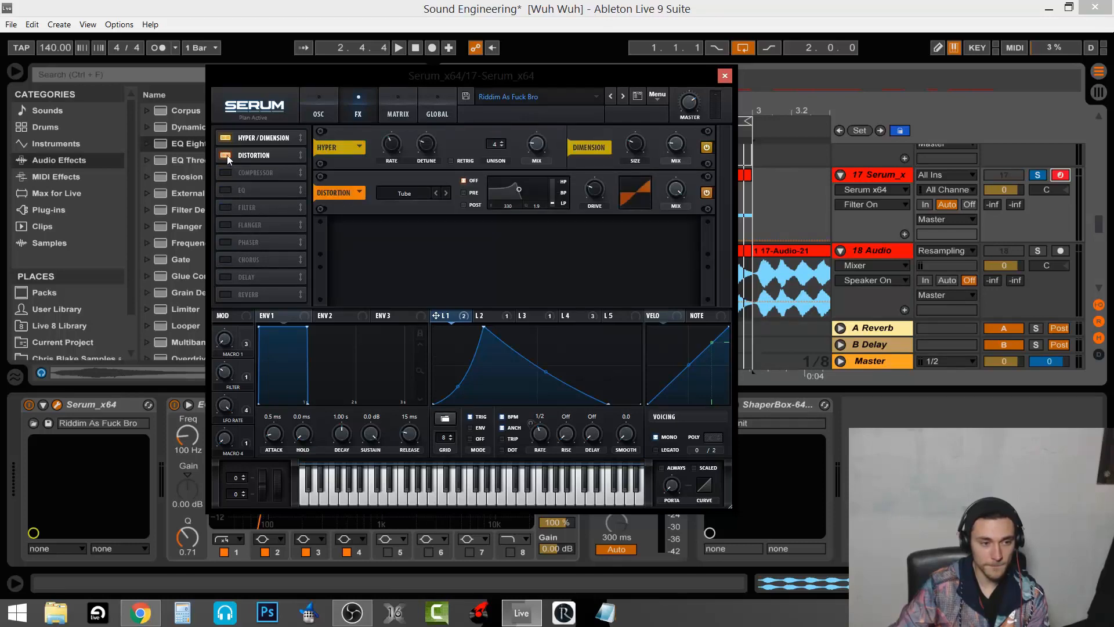
left_click(228, 155)
left_click(227, 138)
left_click(321, 103)
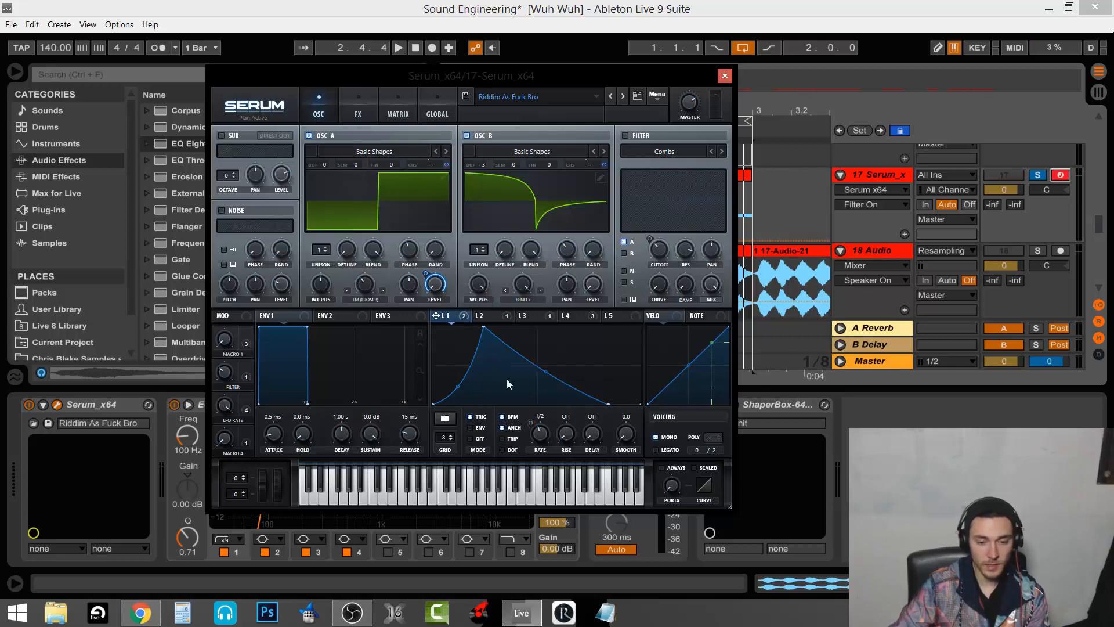
mouse_move(441, 293)
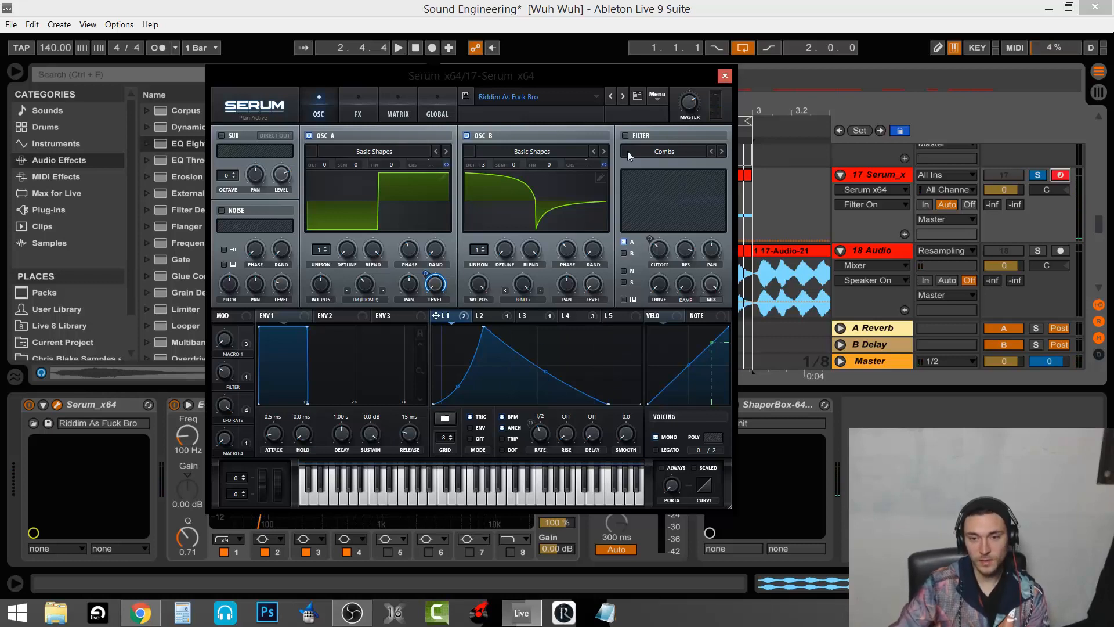
Re-enable Serum's filter on the Misc > Combs type and play held notes to hear it
left_click(624, 136)
left_click(696, 162)
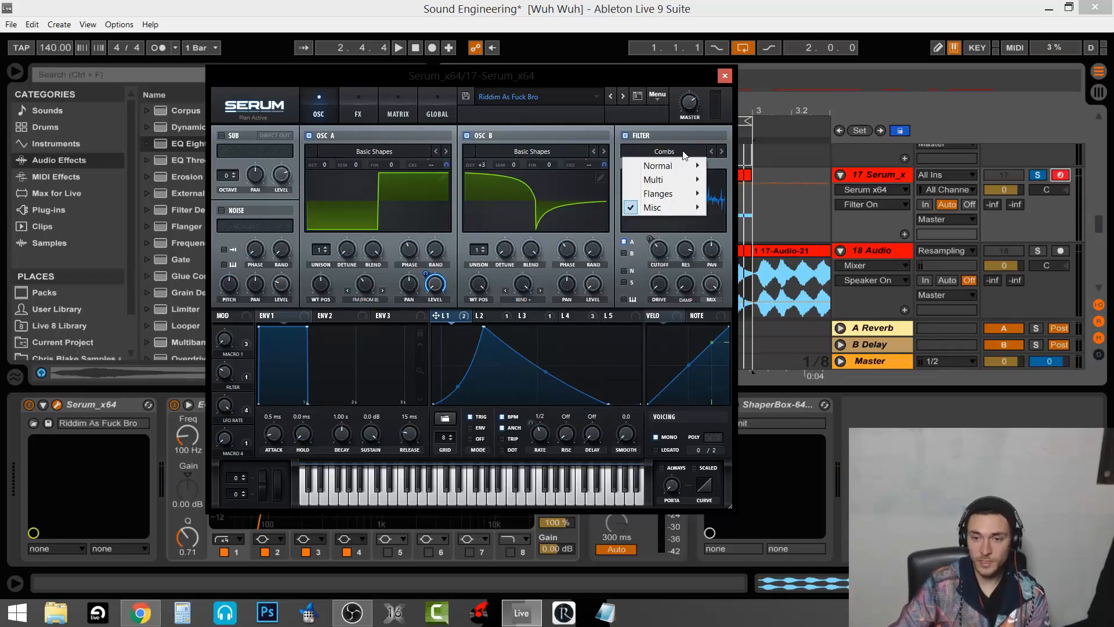
mouse_move(685, 207)
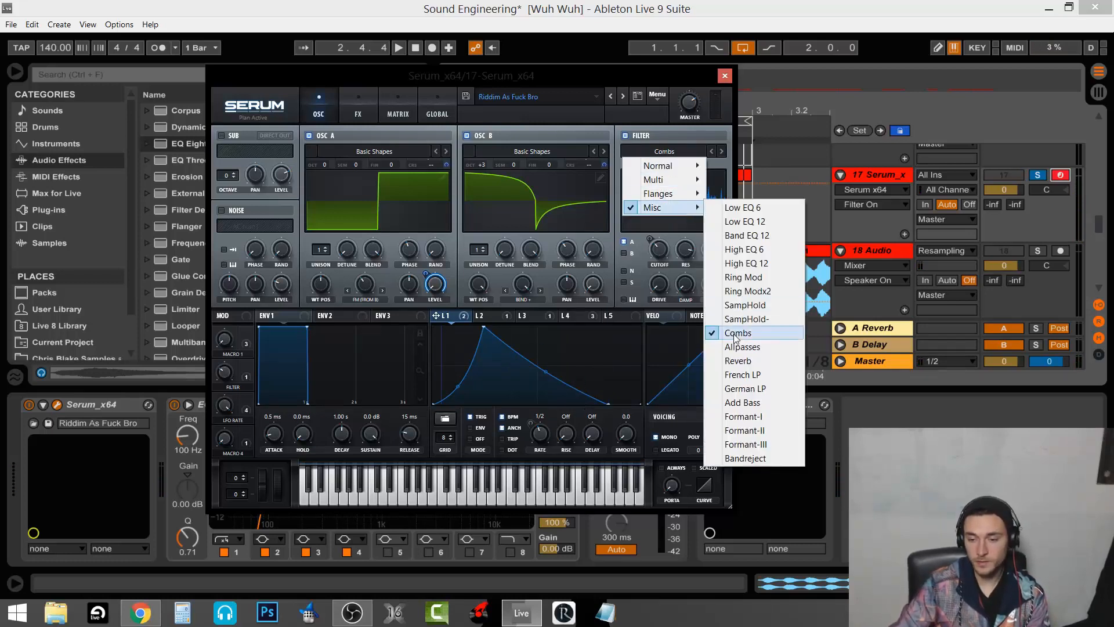
left_click(679, 128)
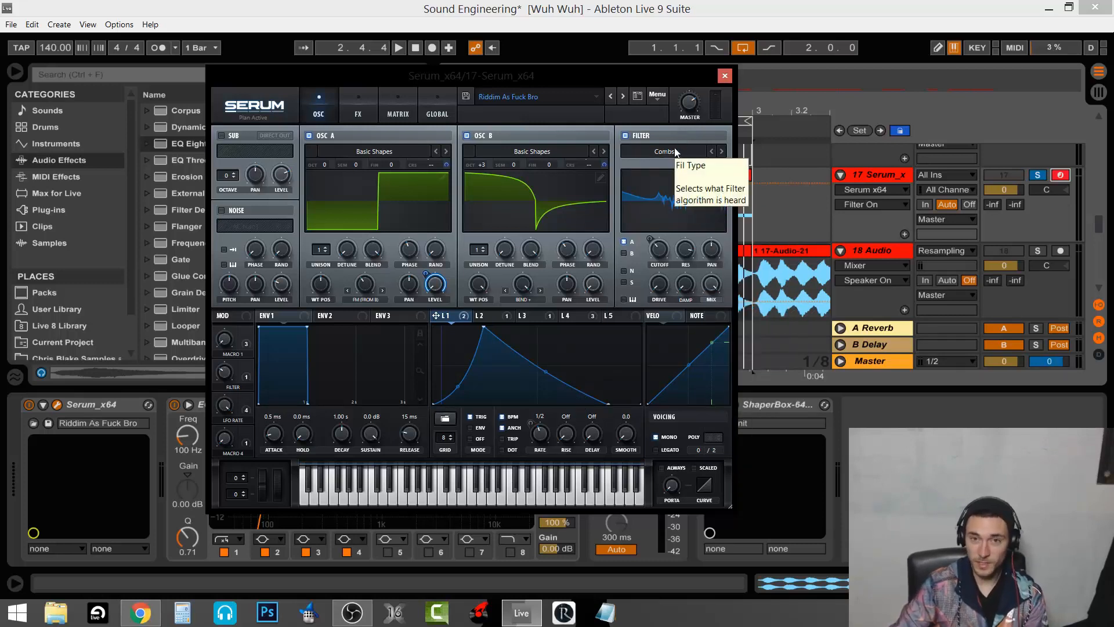
key("a")
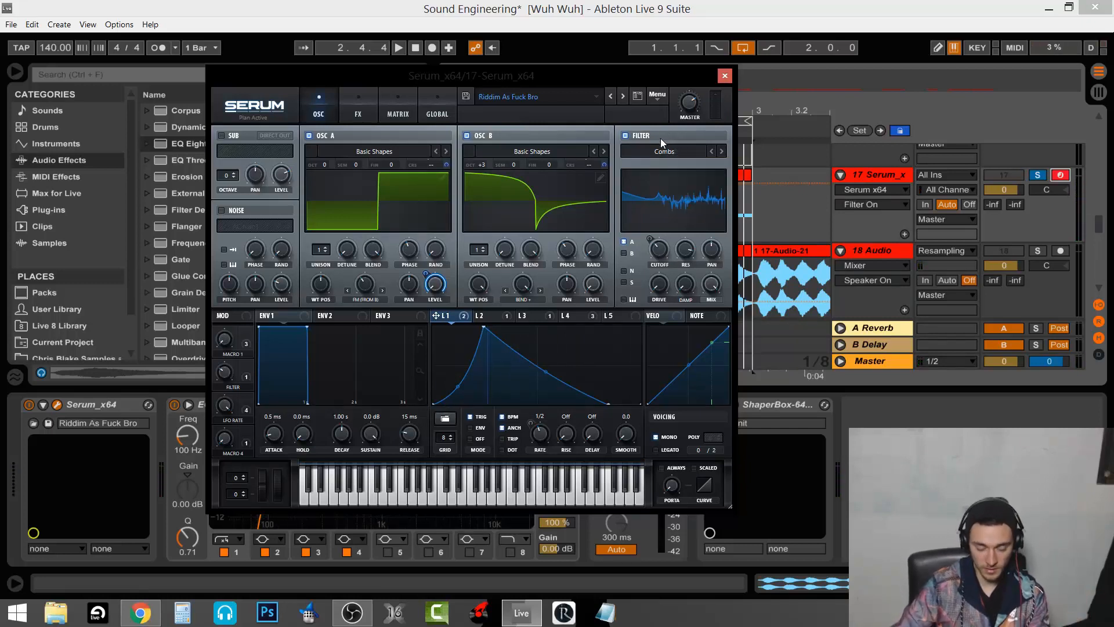
Set Serum's Filter macro to 30%, drop it to 22%, then raise it while auditioning the comb sweep
right_click(660, 256)
left_click(662, 254)
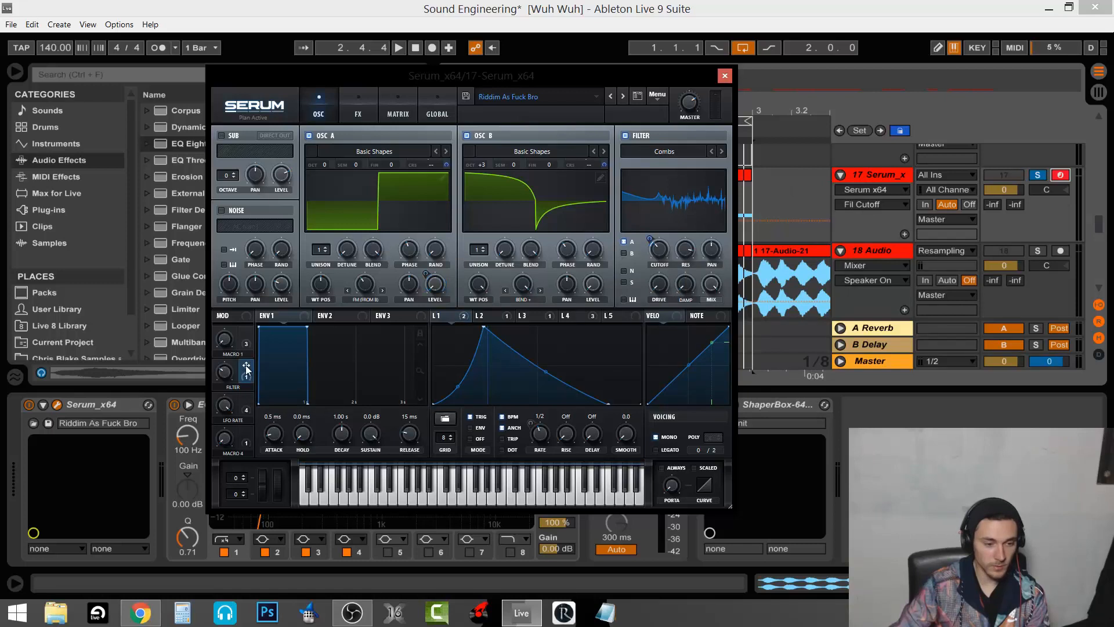
left_click(224, 379)
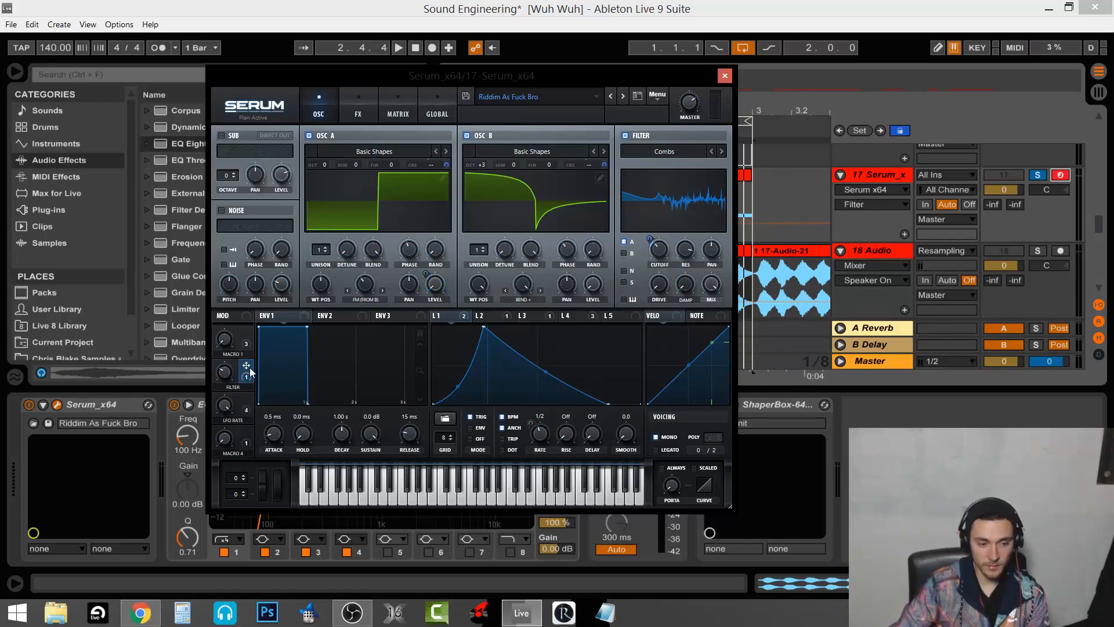
mouse_move(650, 236)
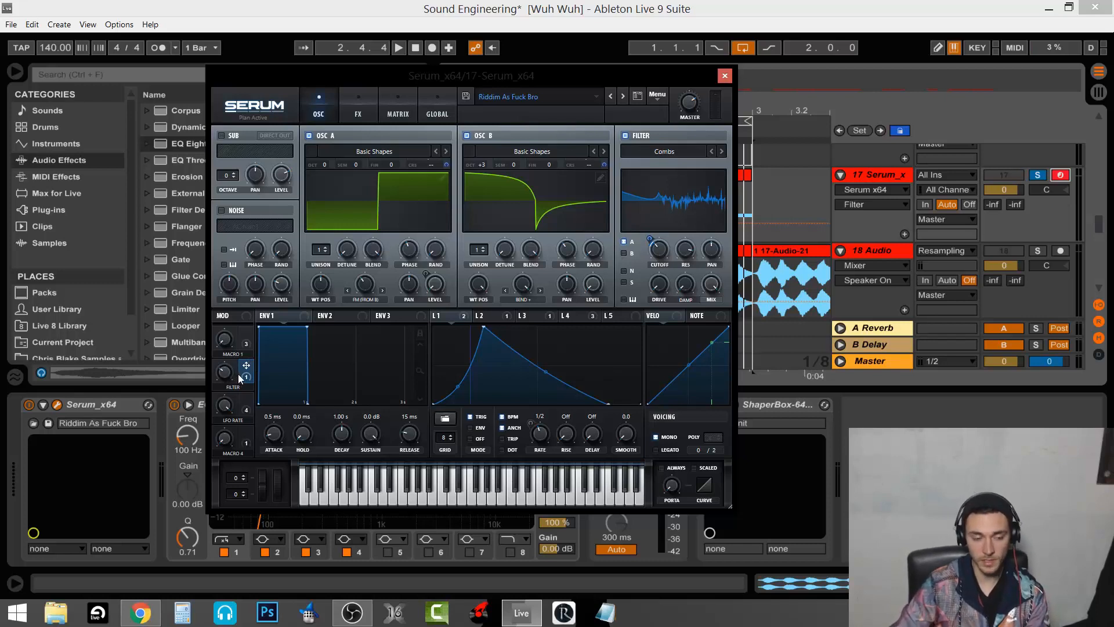
mouse_move(228, 369)
left_mouse_down()
mouse_move(227, 378)
mouse_move(227, 346)
mouse_move(228, 390)
left_mouse_up()
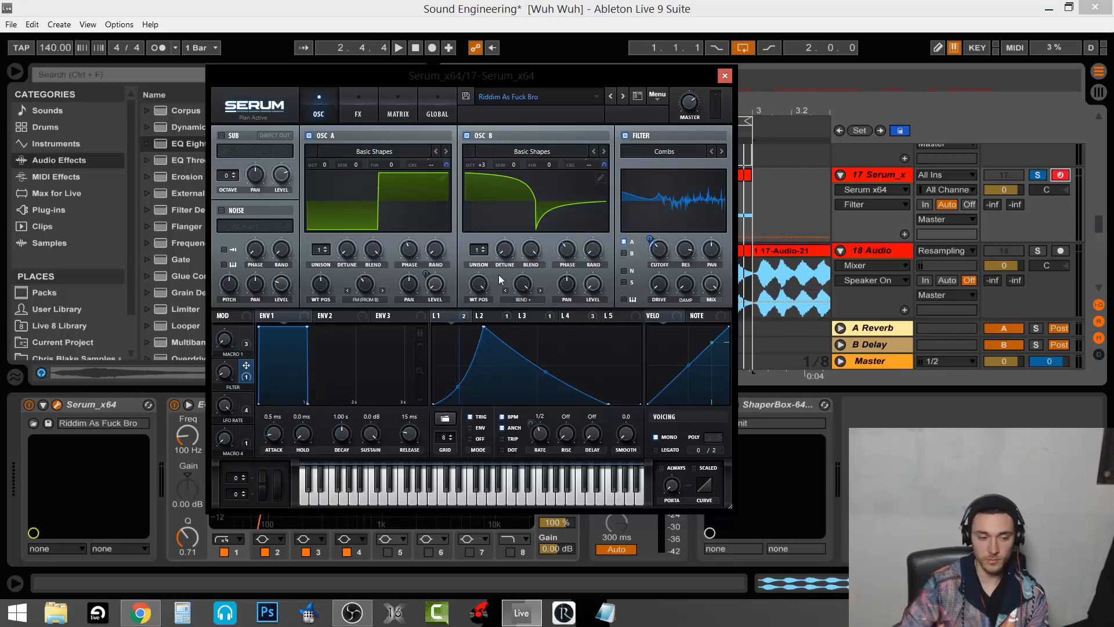
left_click_drag(227, 374, 227, 350)
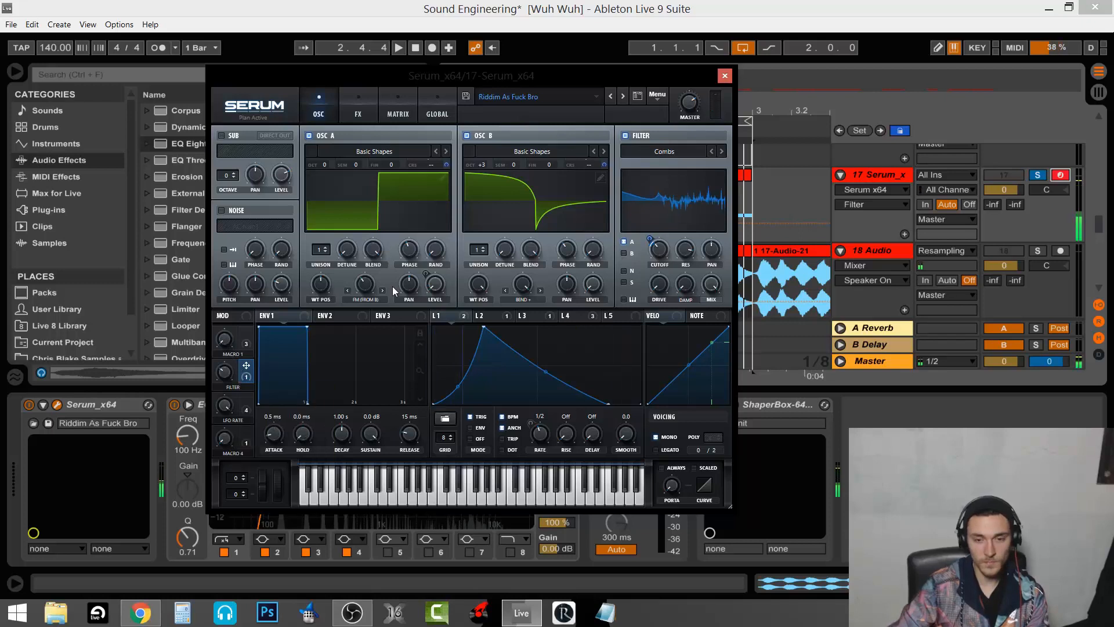
Enable Serum's Hyper/Dimension effect and check its Hyper mix, Dimension size and Dimension mix
left_click(364, 102)
left_click(326, 102)
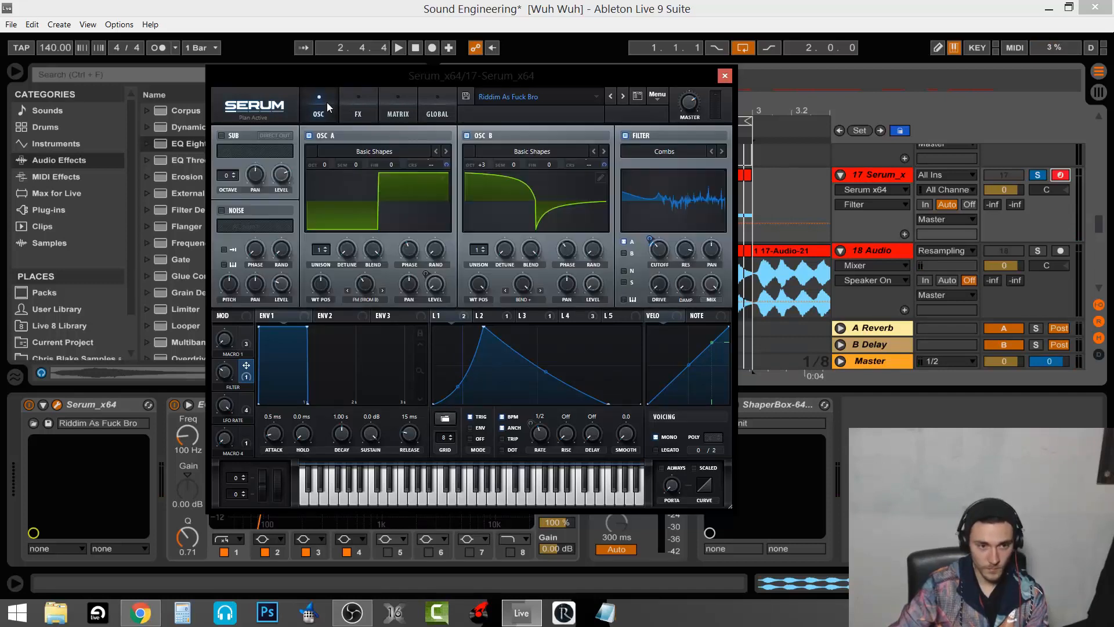
left_click(686, 251)
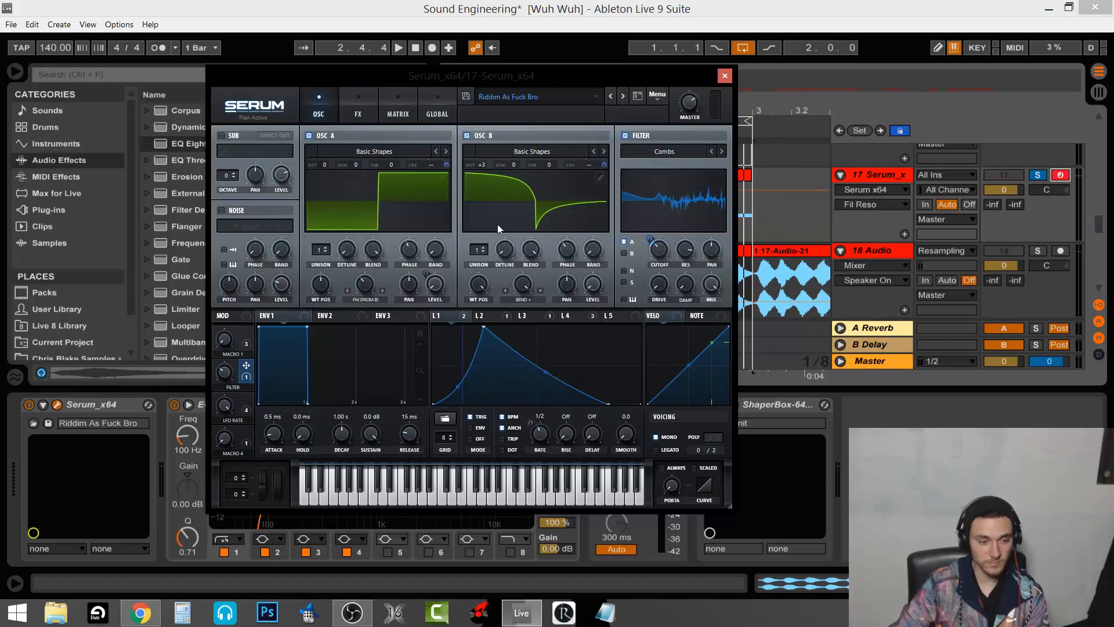
left_click(354, 102)
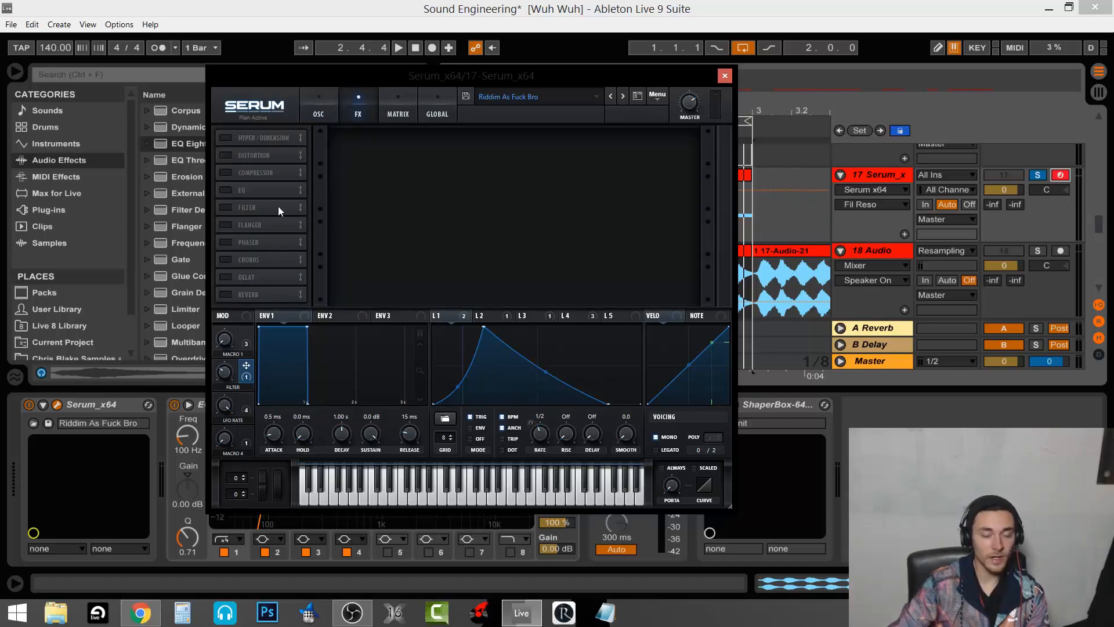
left_click(225, 138)
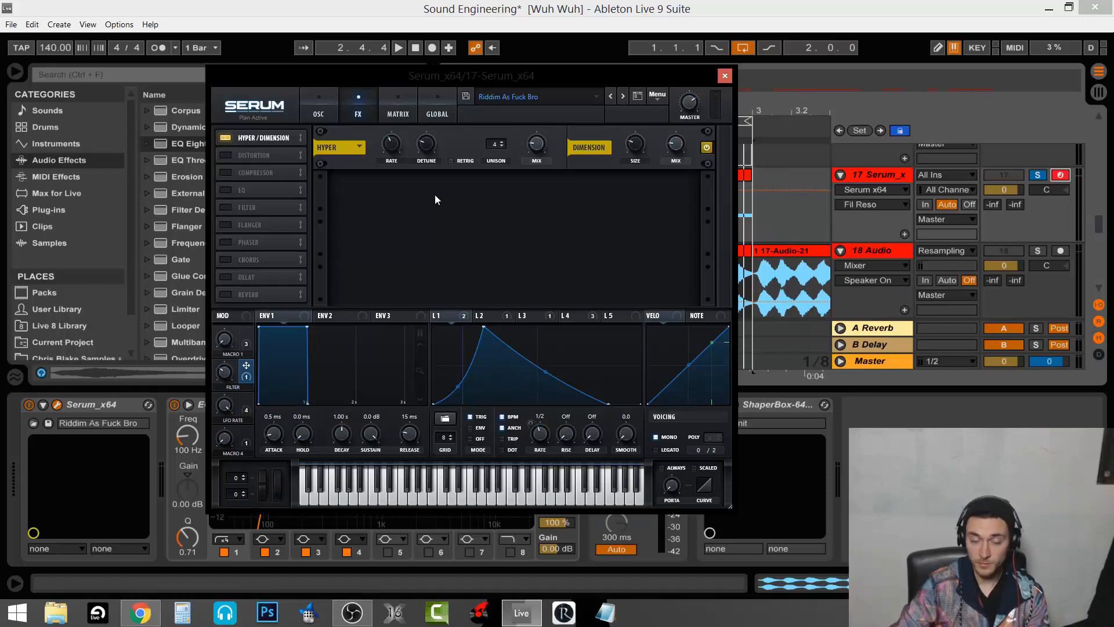
left_click(540, 144)
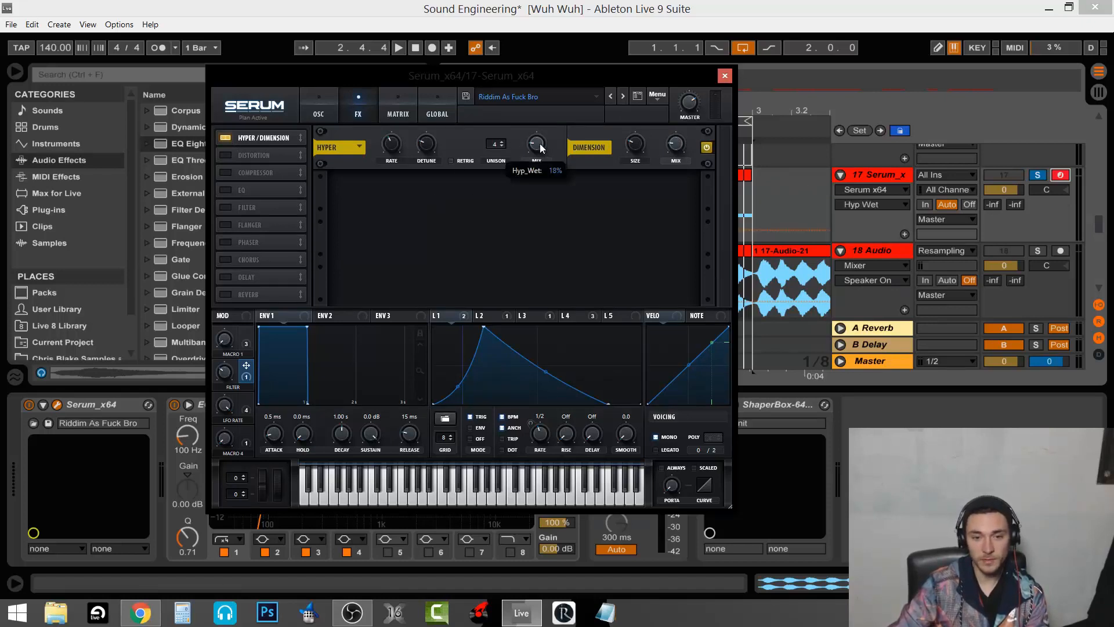
left_click(636, 145)
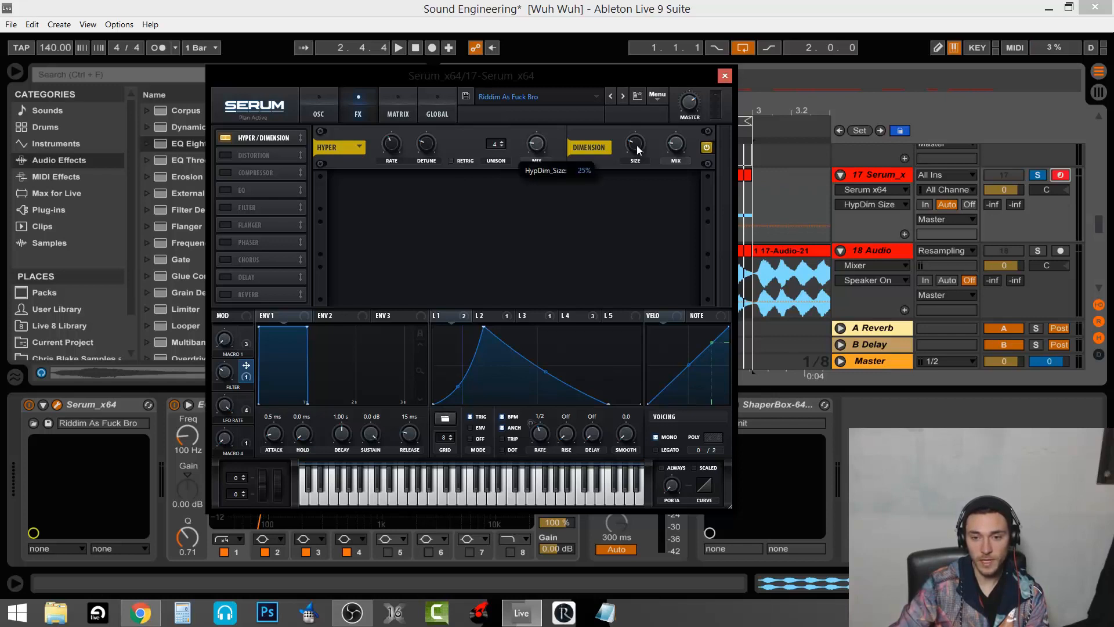
left_click(674, 145)
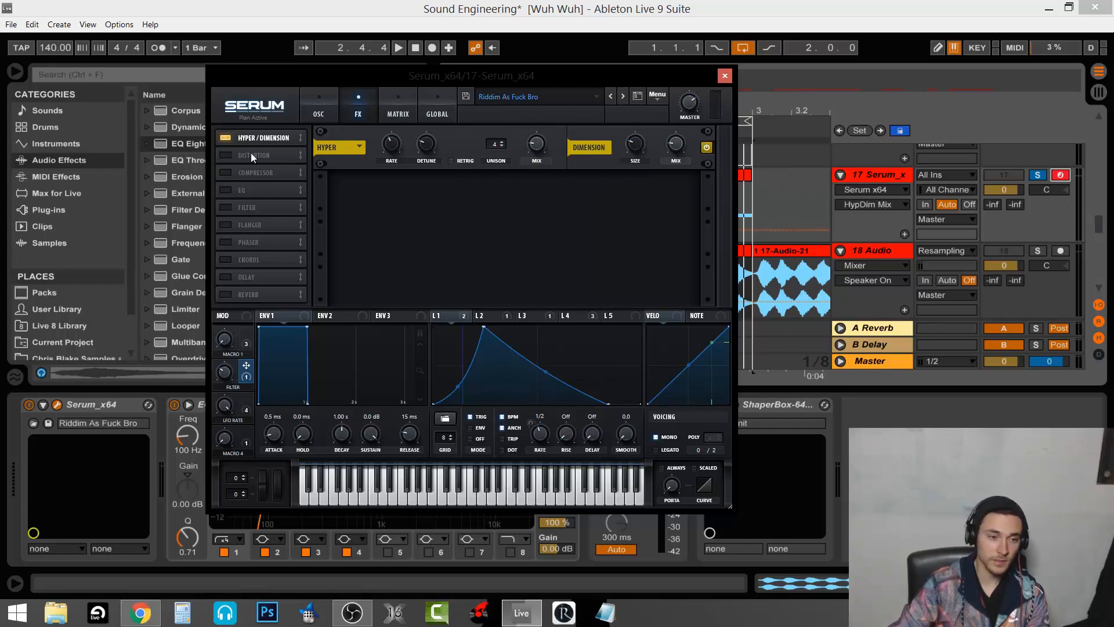
Enable Distortion at 25% drive, the Compressor with 8.1 dB gain, and the EQ
left_click(225, 154)
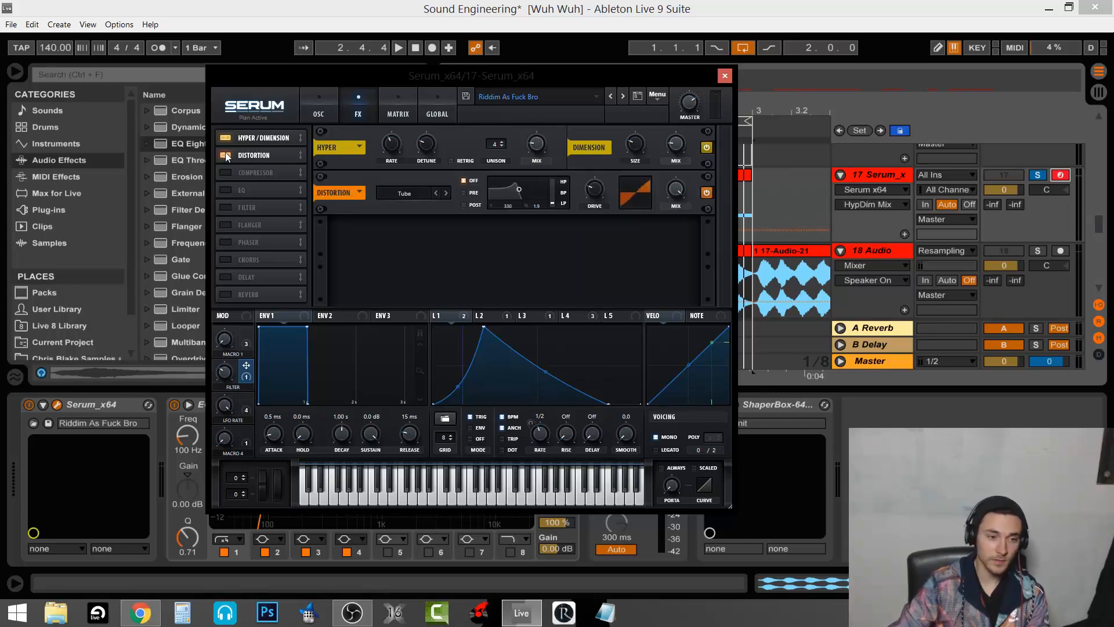
left_click(601, 194)
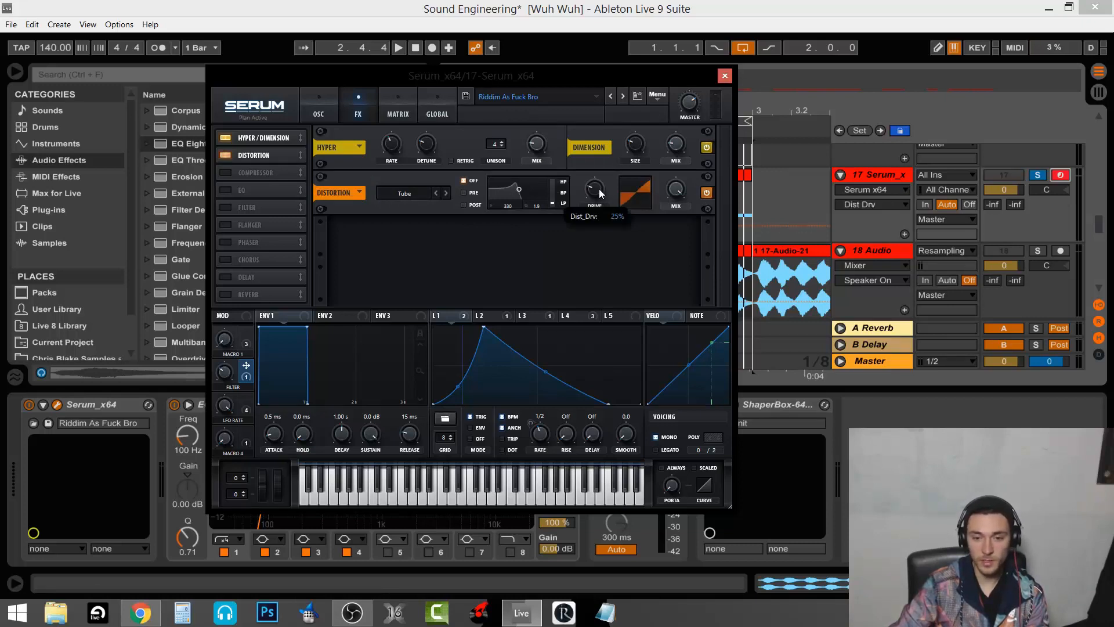
left_click(225, 172)
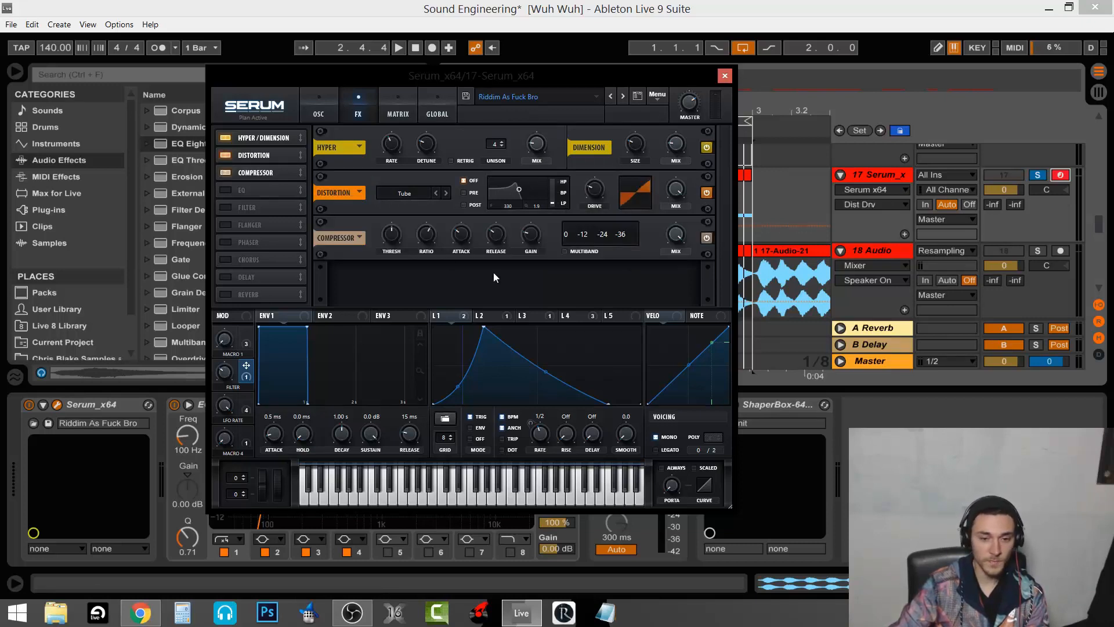
left_click(529, 236)
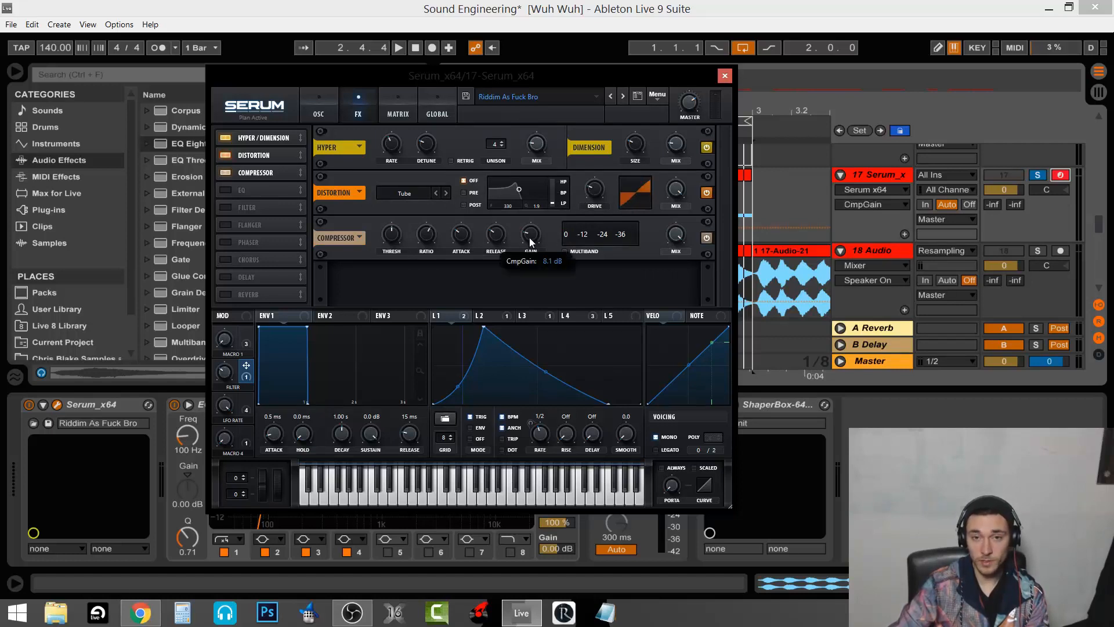
left_click(225, 189)
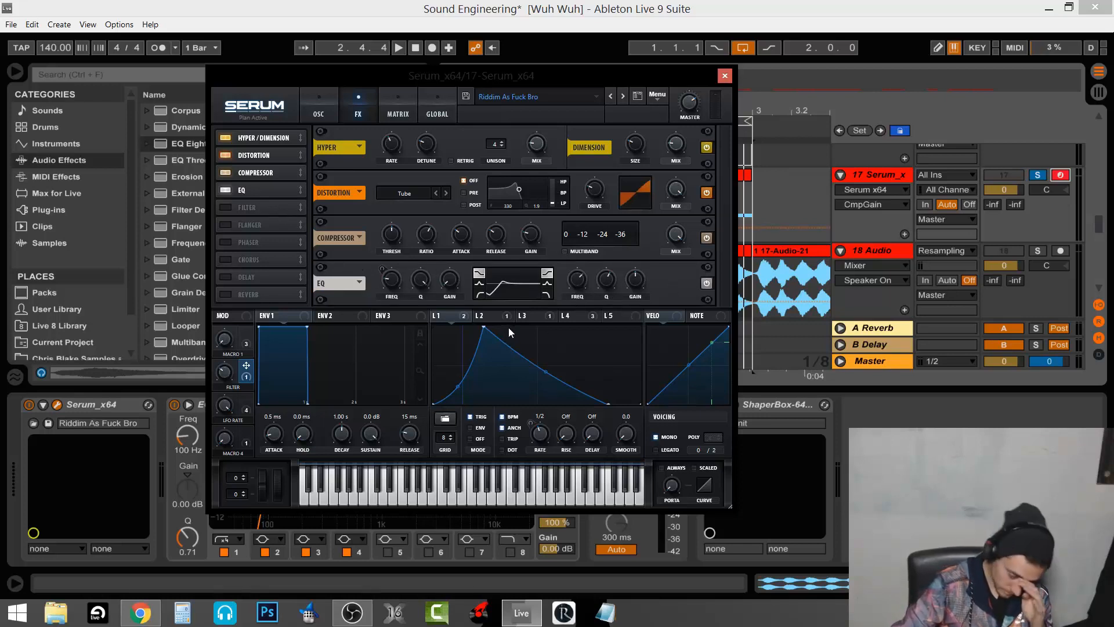
Show LFO 2 modulating the EQ frequency, comparing it against LFO 1
left_click(489, 316)
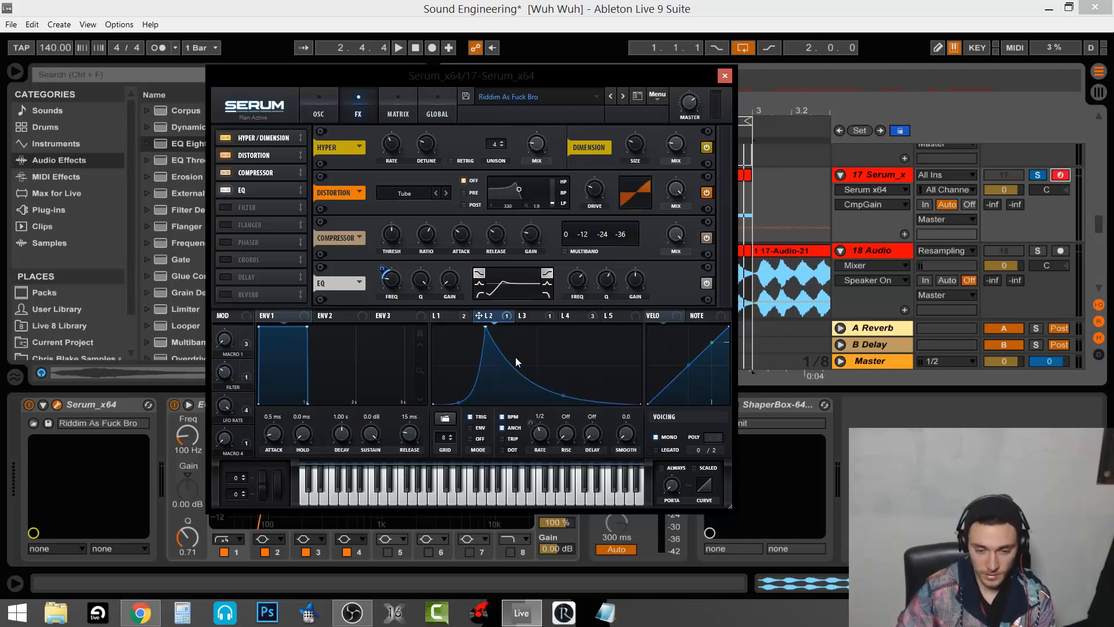
left_click(448, 318)
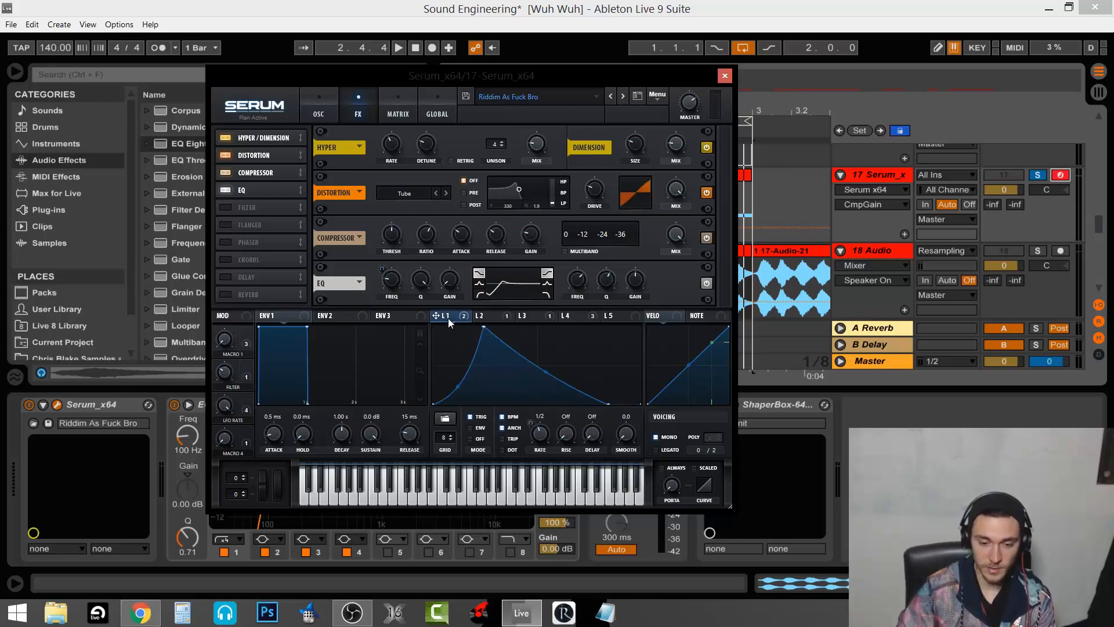
left_click(492, 314)
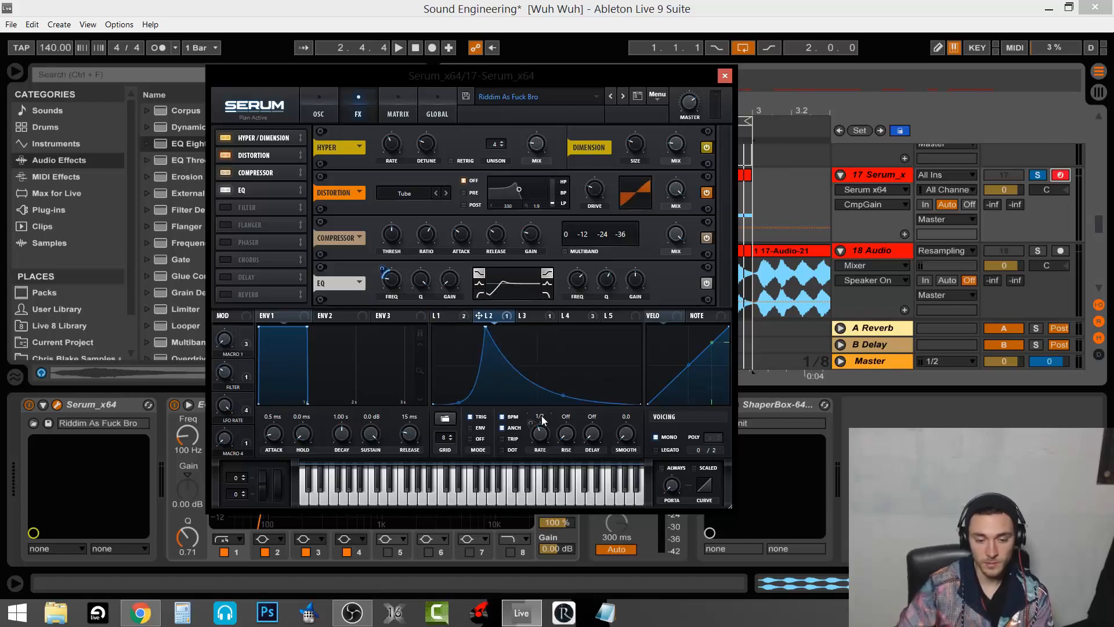
left_click(446, 317)
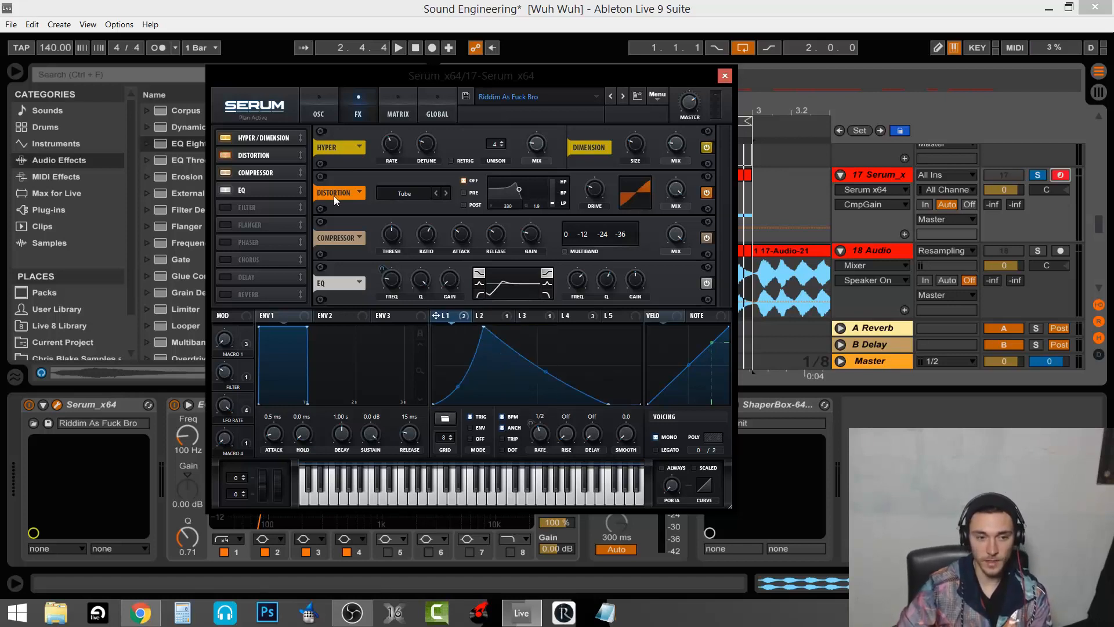
left_click(320, 114)
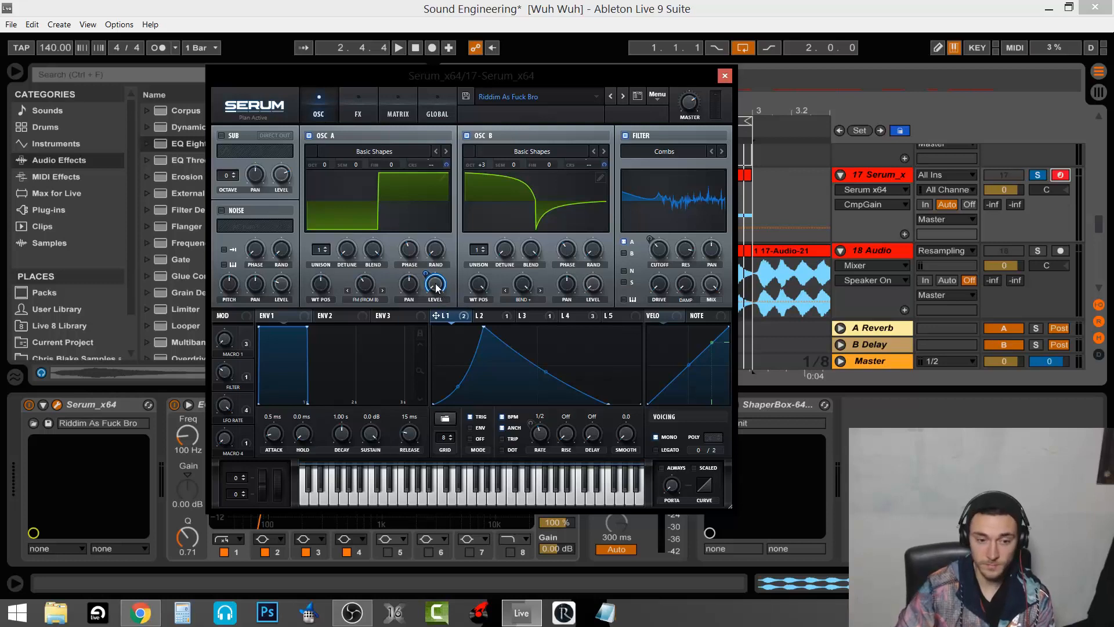
left_click(359, 114)
left_click(488, 317)
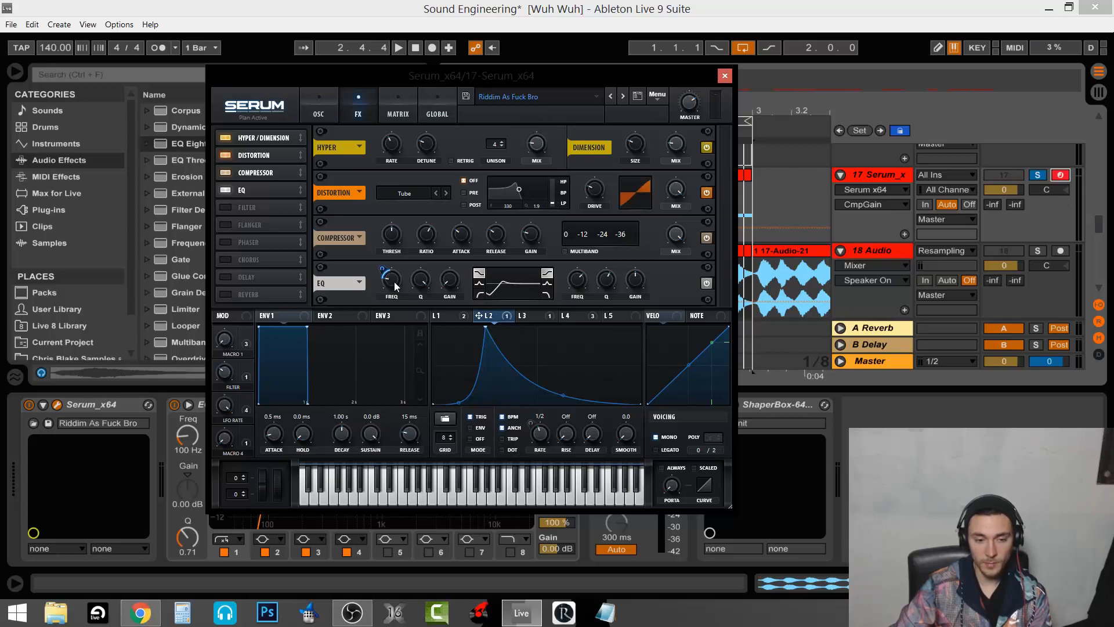
Check the EQ gain and Q, A/B the EQ bypass while playing, then enable the Filter effect
left_click(450, 282)
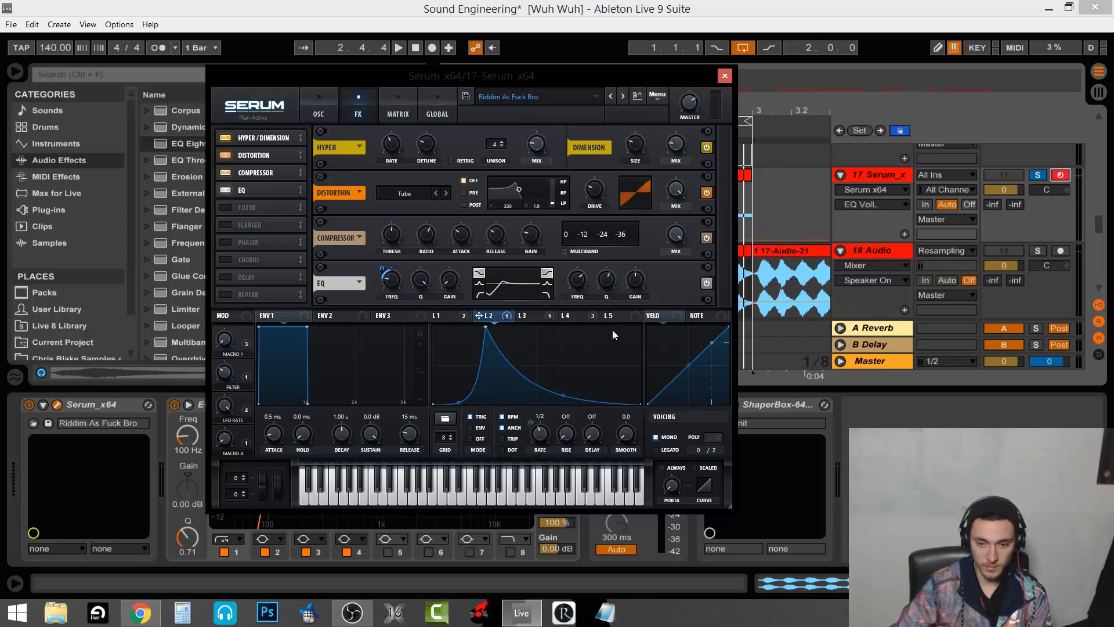
key("a")
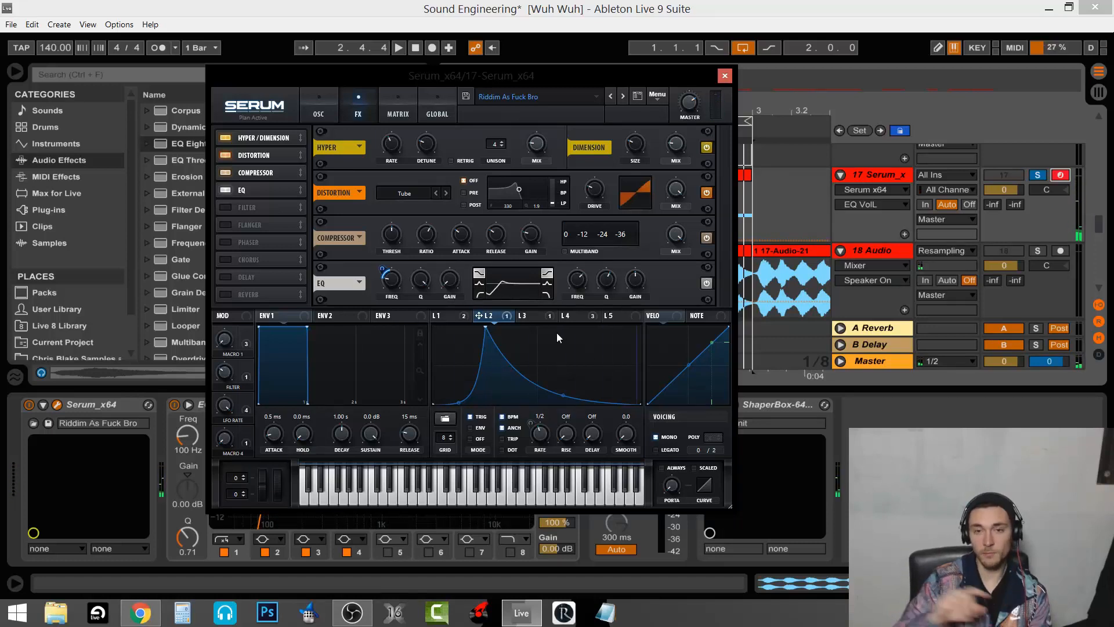
left_click(423, 281)
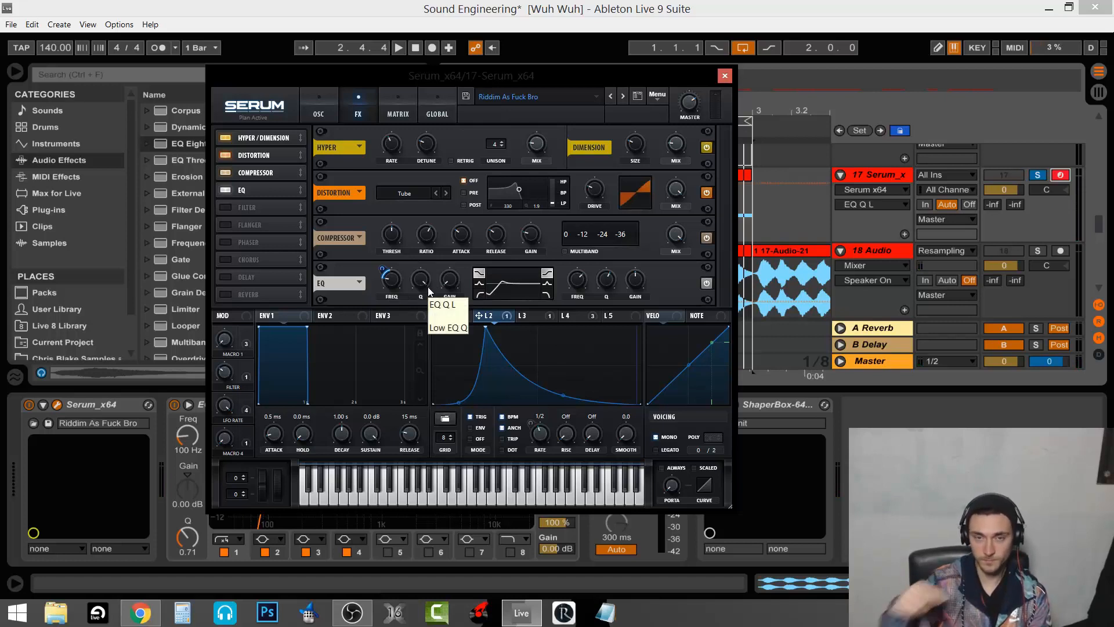
left_click(706, 284)
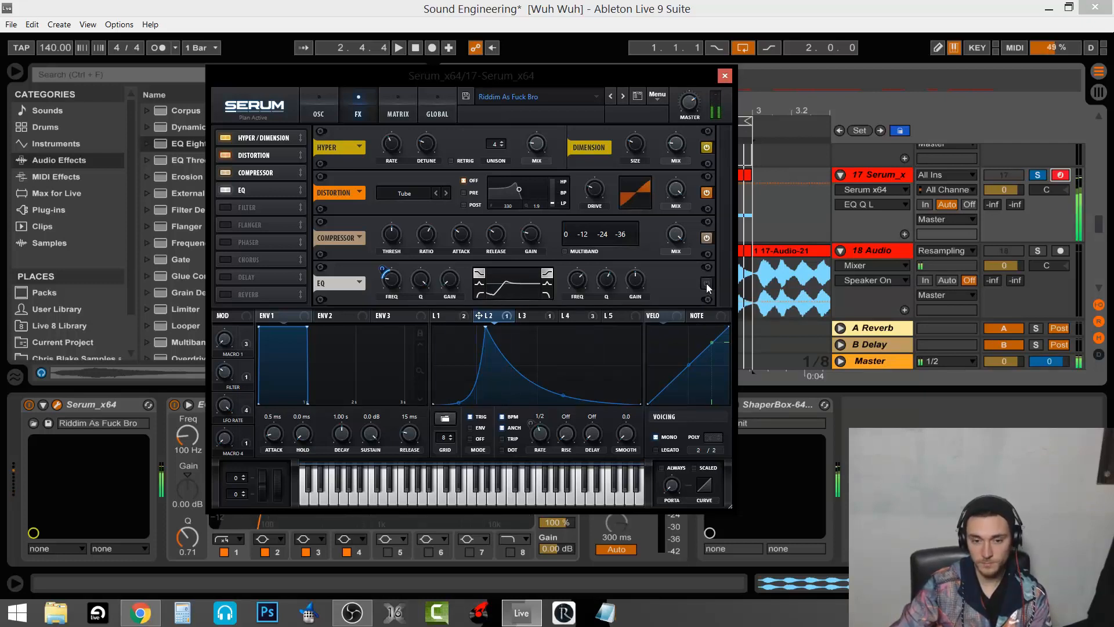
left_click(706, 283)
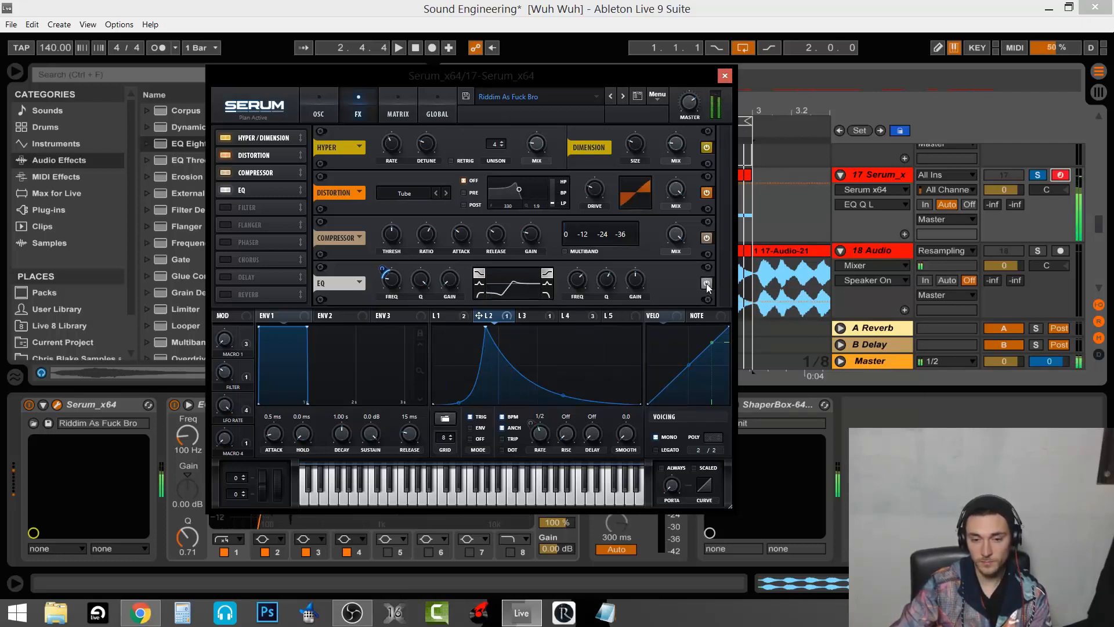
left_click(225, 207)
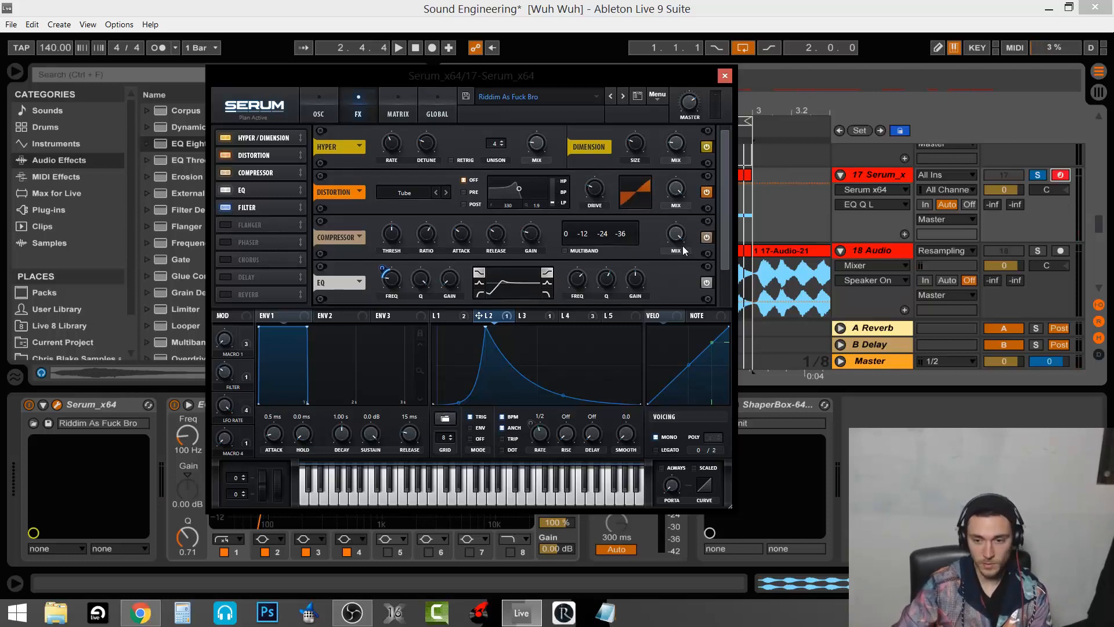
Keep the FX filter on Combs, check its 96 Hz cutoff and 85% resonance, and show LFO 1
left_click_drag(724, 259, 719, 307)
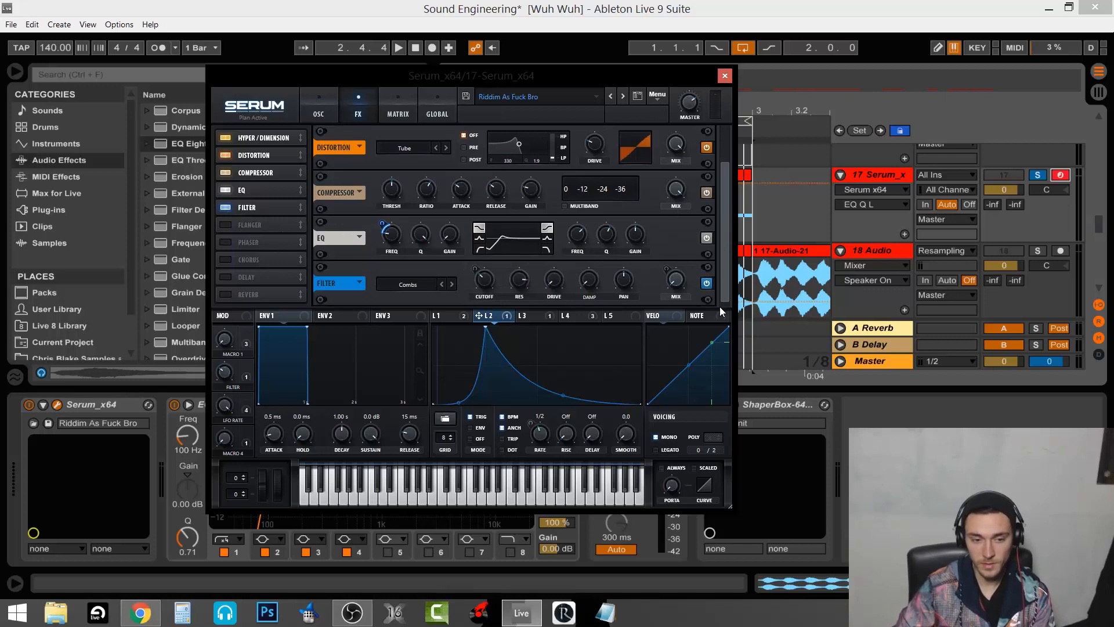
left_click(418, 285)
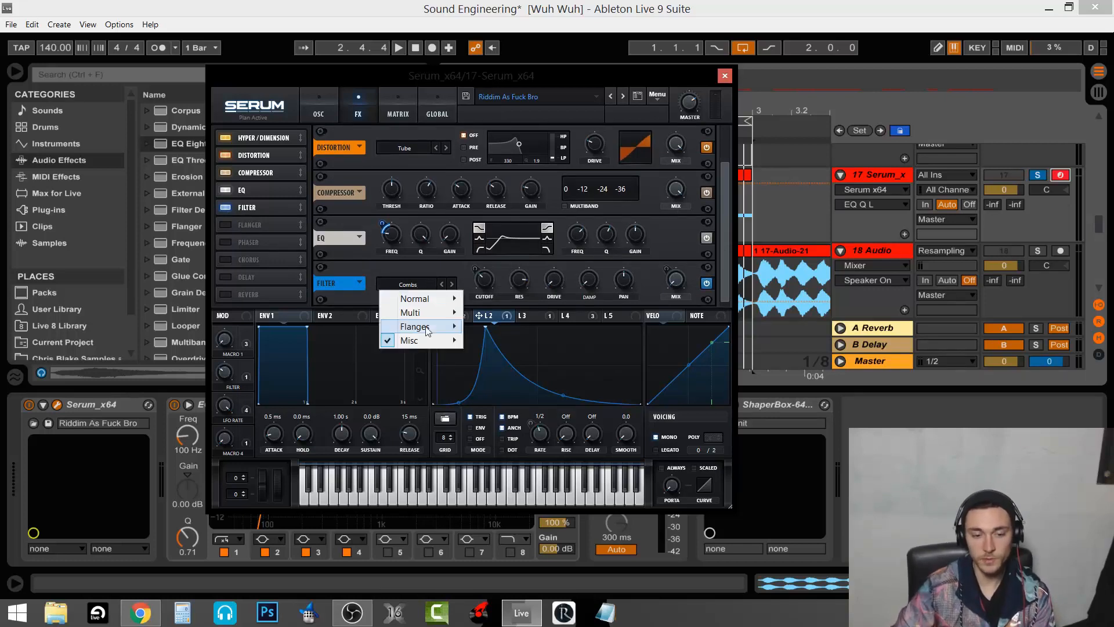
mouse_move(452, 339)
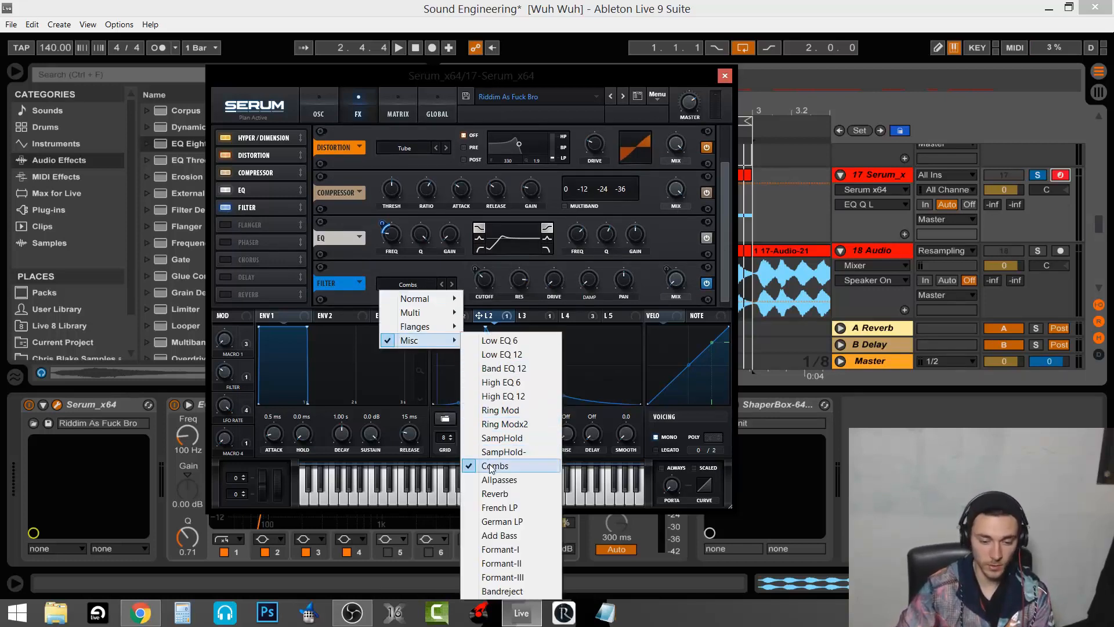
left_click(434, 262)
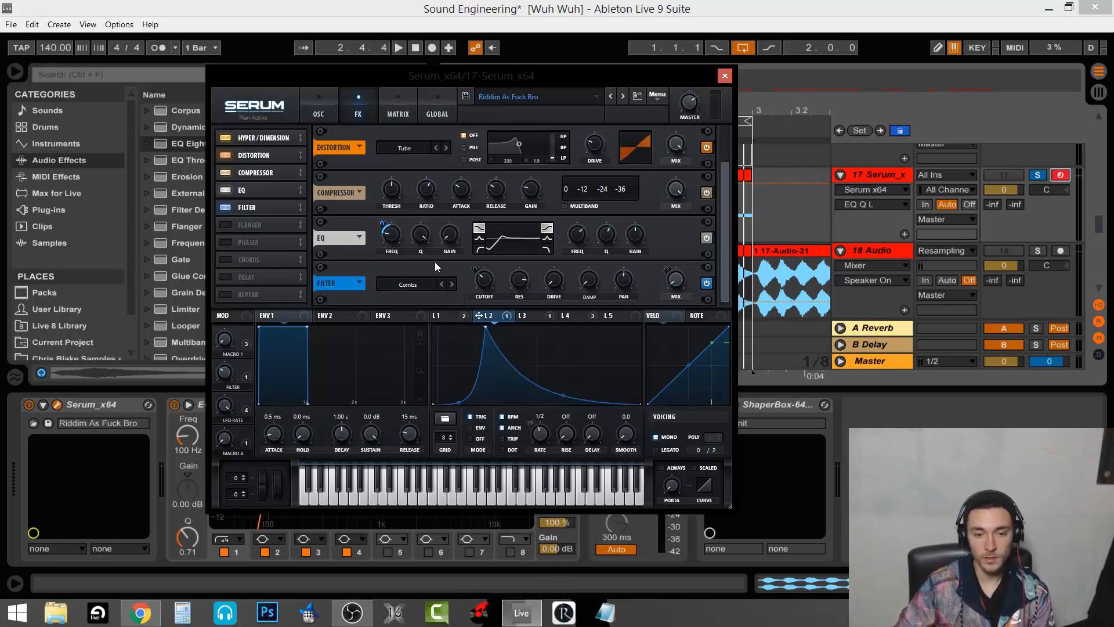
left_click(488, 284)
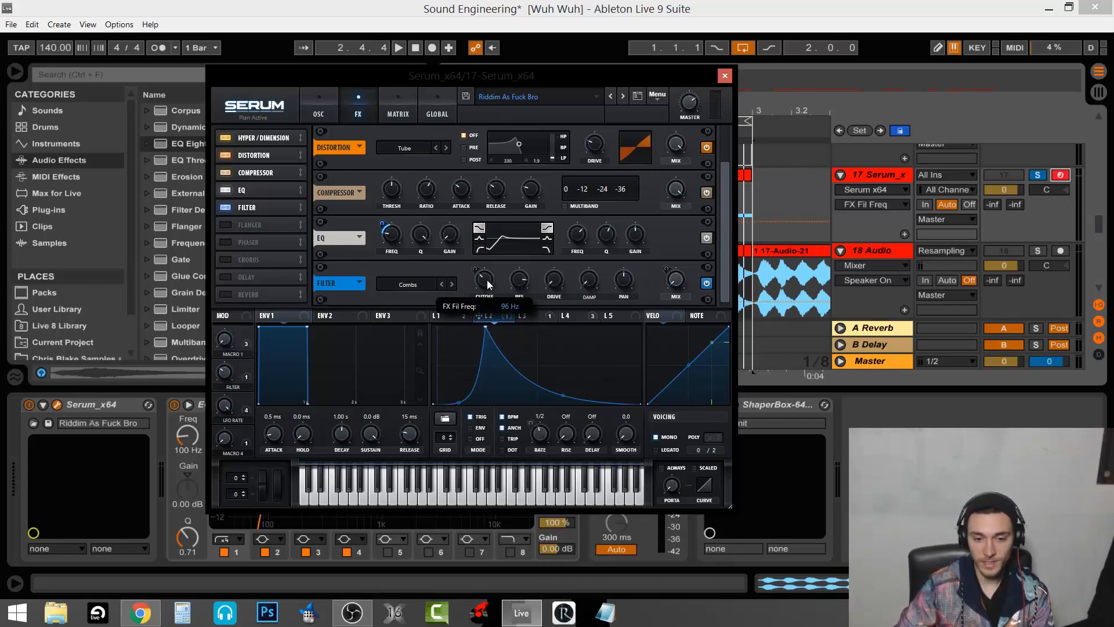
left_click(518, 283)
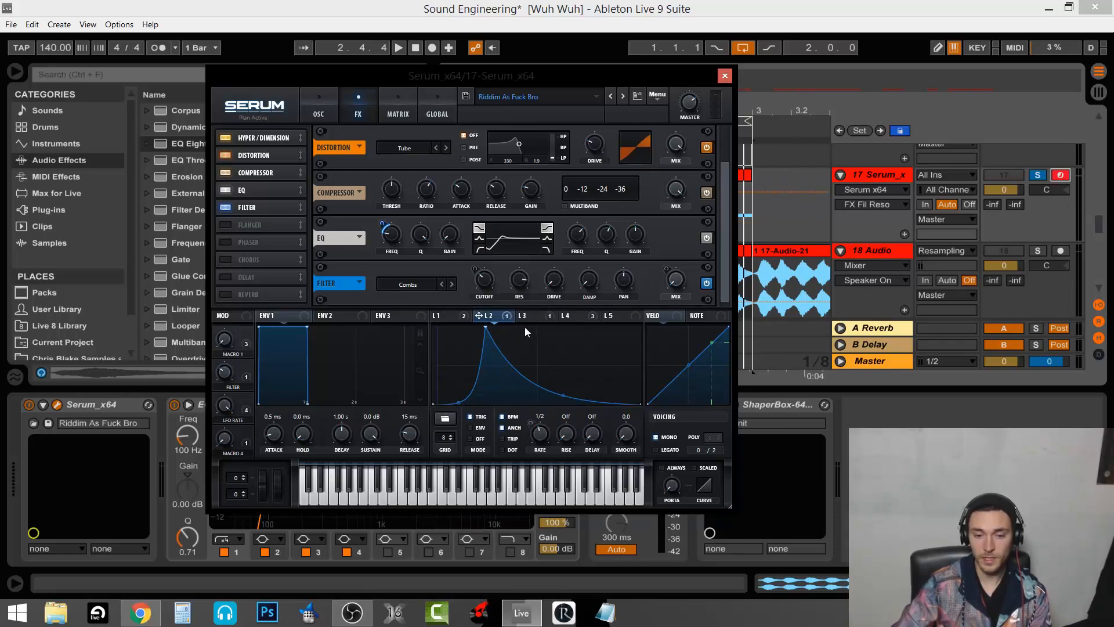
left_click(445, 315)
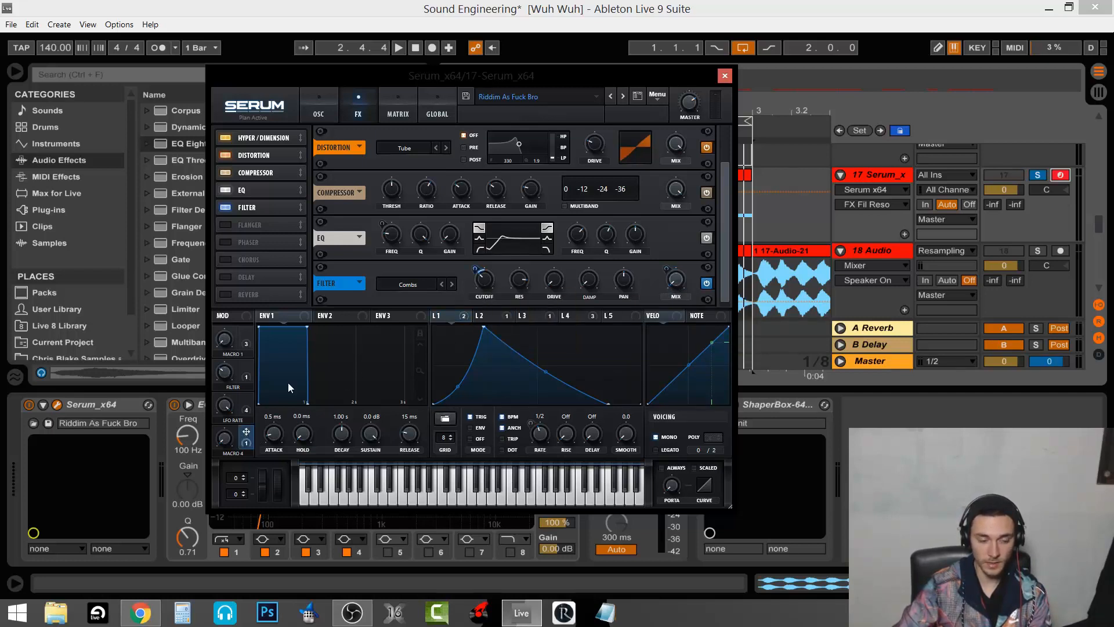
Raise Serum's Macro 4 to 79%, toggling the Filter effect to compare, and play a note
left_click(230, 442)
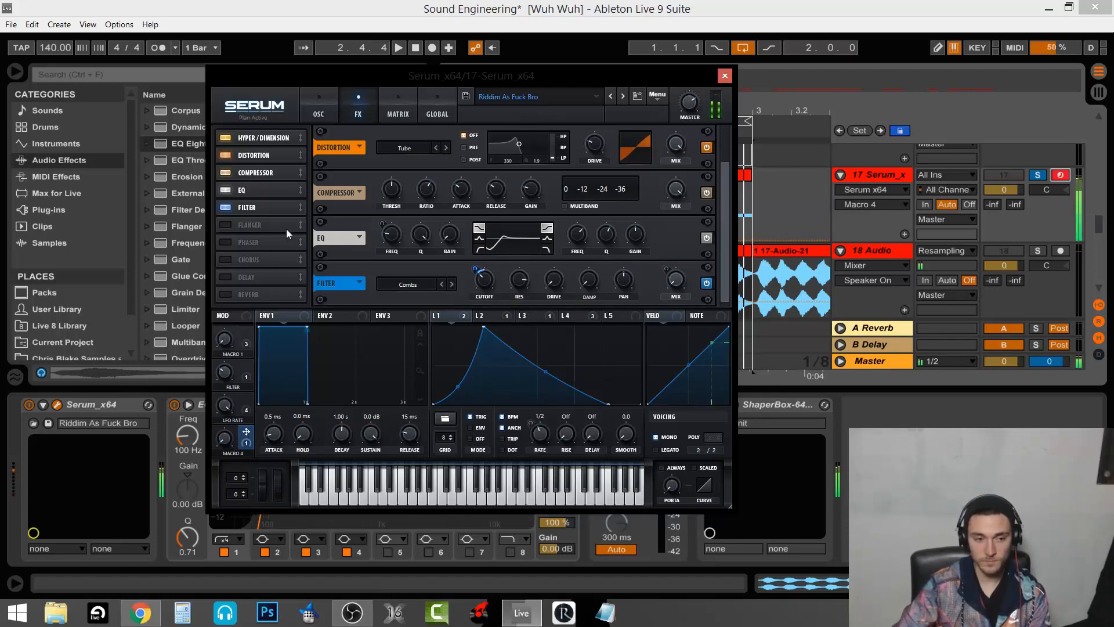
left_click(229, 208)
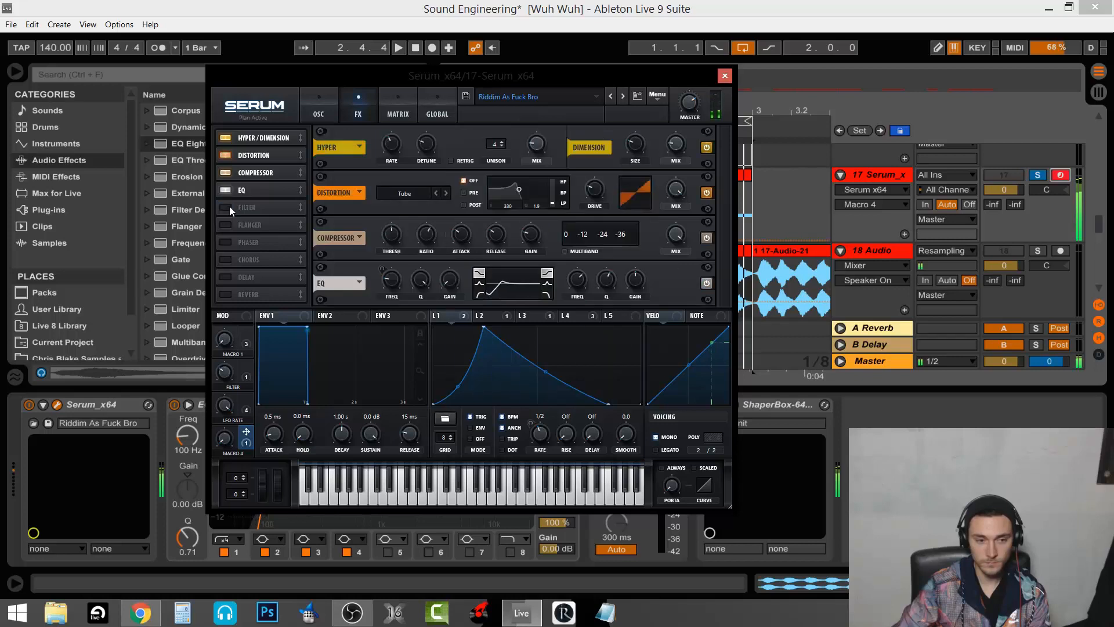
left_click(229, 207)
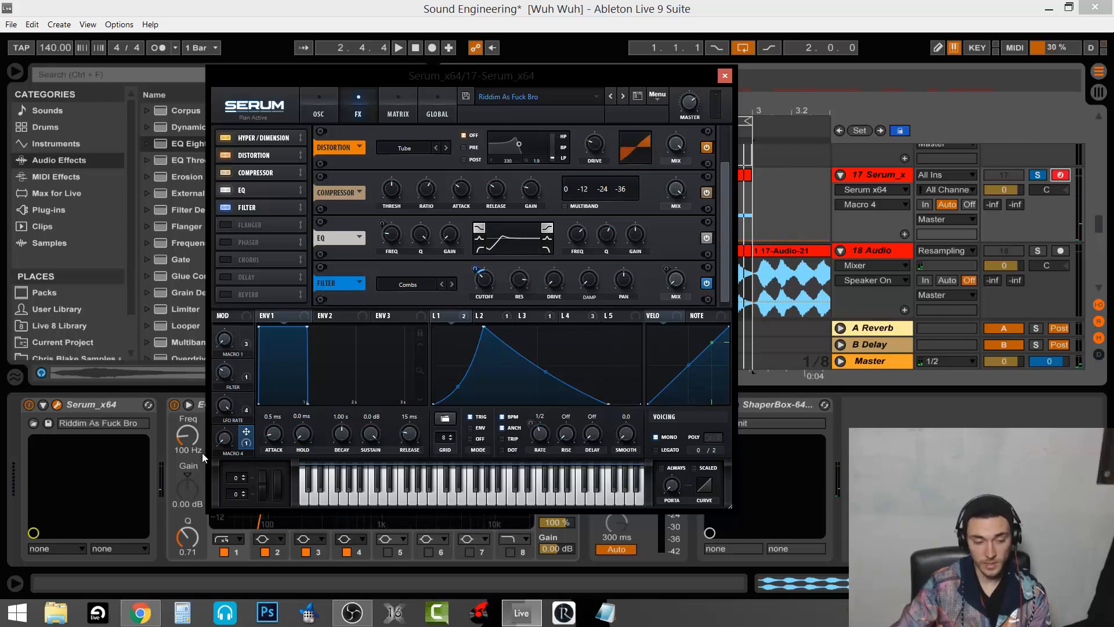
left_click_drag(225, 439, 237, 273)
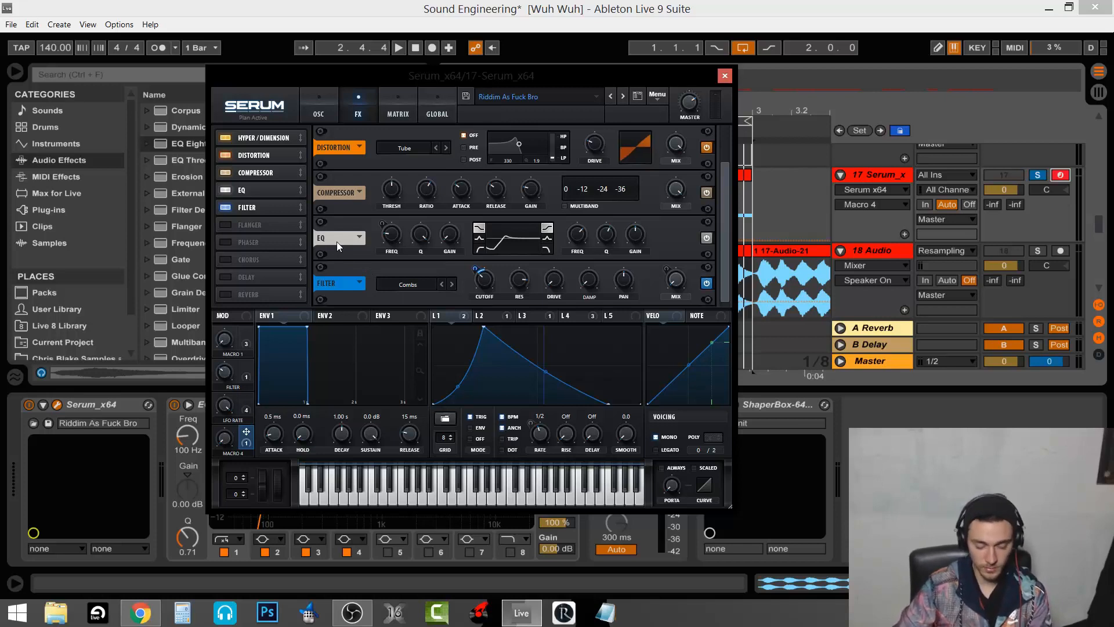
key("a")
Move the Filter effect ahead of the EQ, A/B it again, and return to the oscillator page
mouse_move(281, 207)
left_mouse_down()
mouse_move(270, 185)
mouse_move(275, 212)
left_mouse_up()
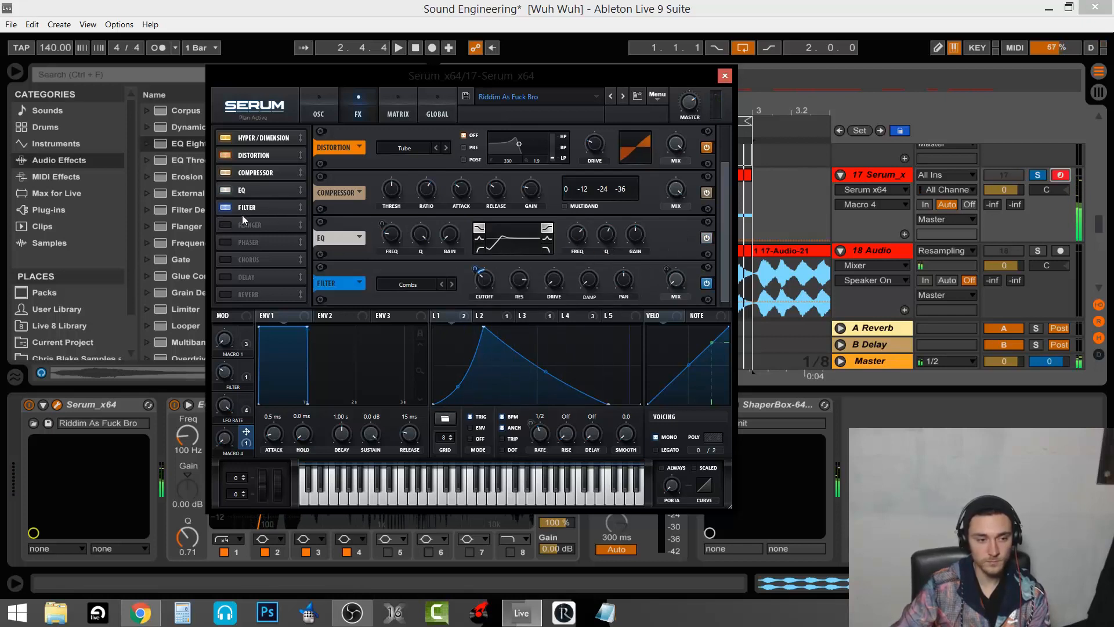
left_click(226, 207)
left_click(227, 208)
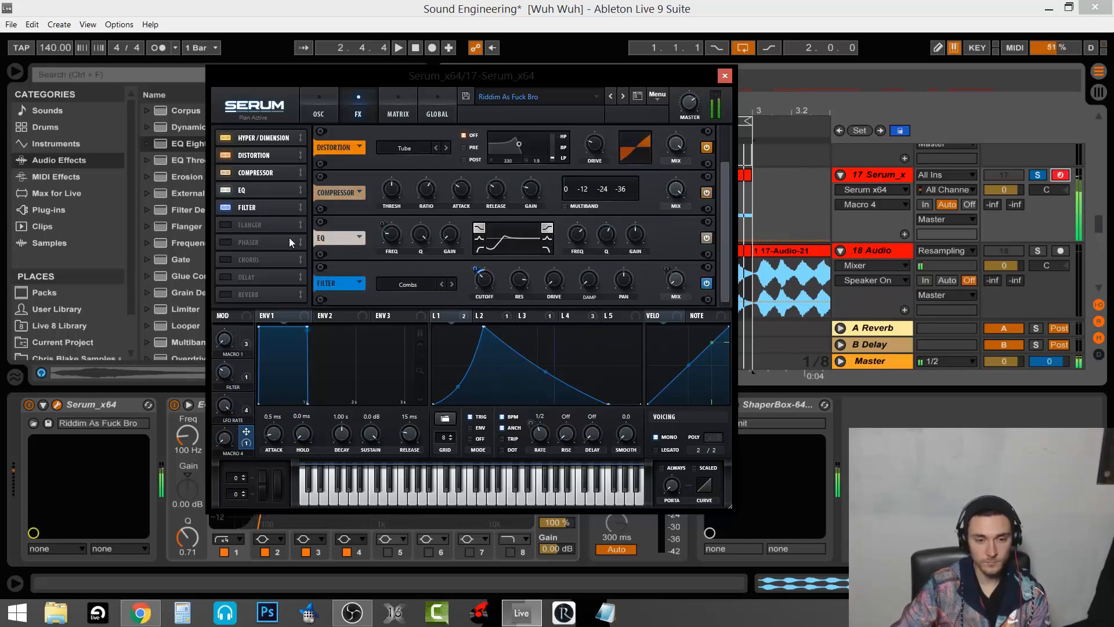
left_click(318, 110)
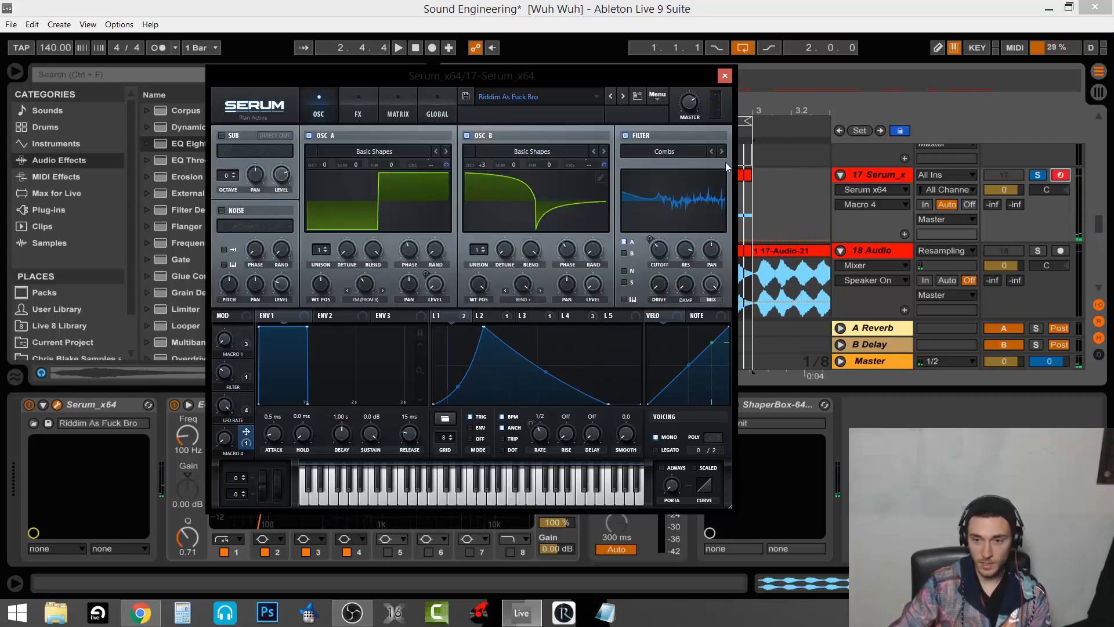
Close Serum, unsolo track 17, solo the 18 Audio track, and play the arrangement
left_click(724, 76)
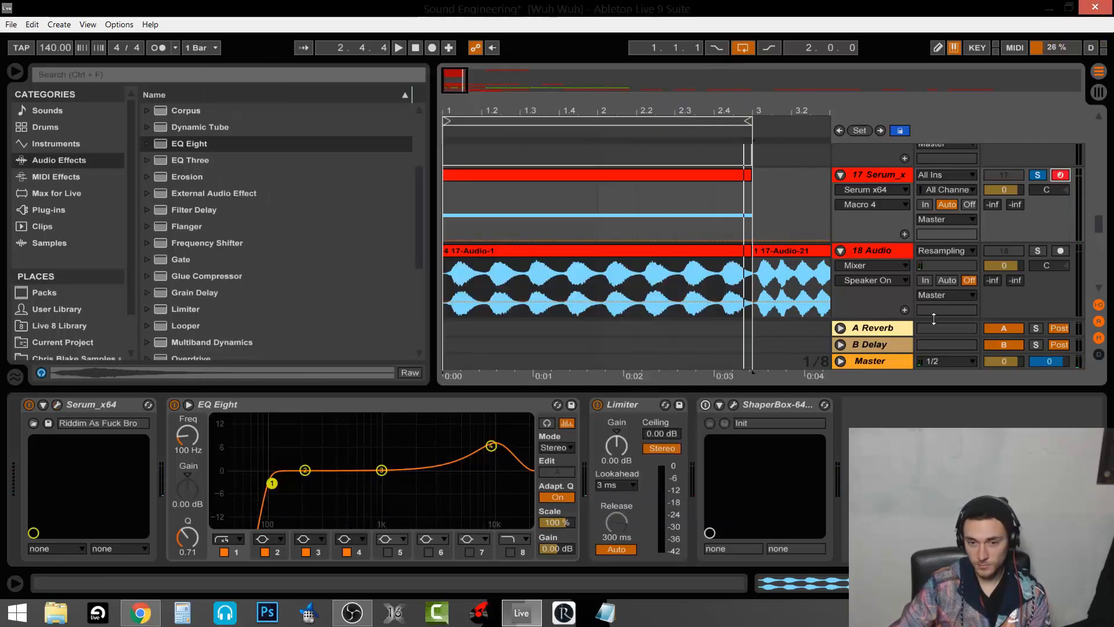
left_click(1038, 175)
left_click(1040, 250)
left_click(734, 251)
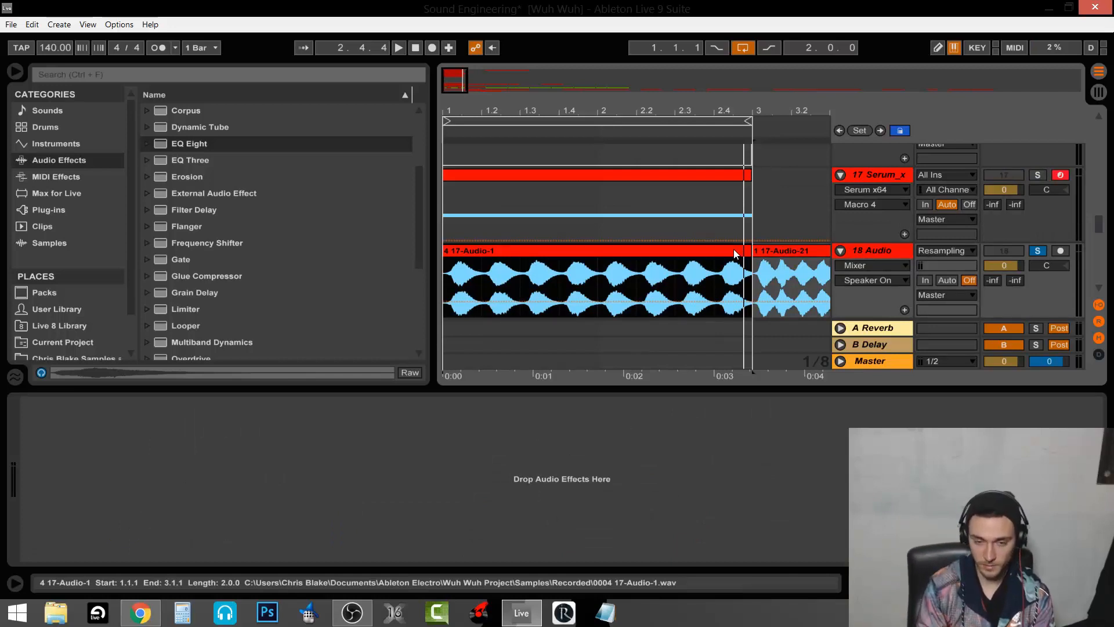
key("space")
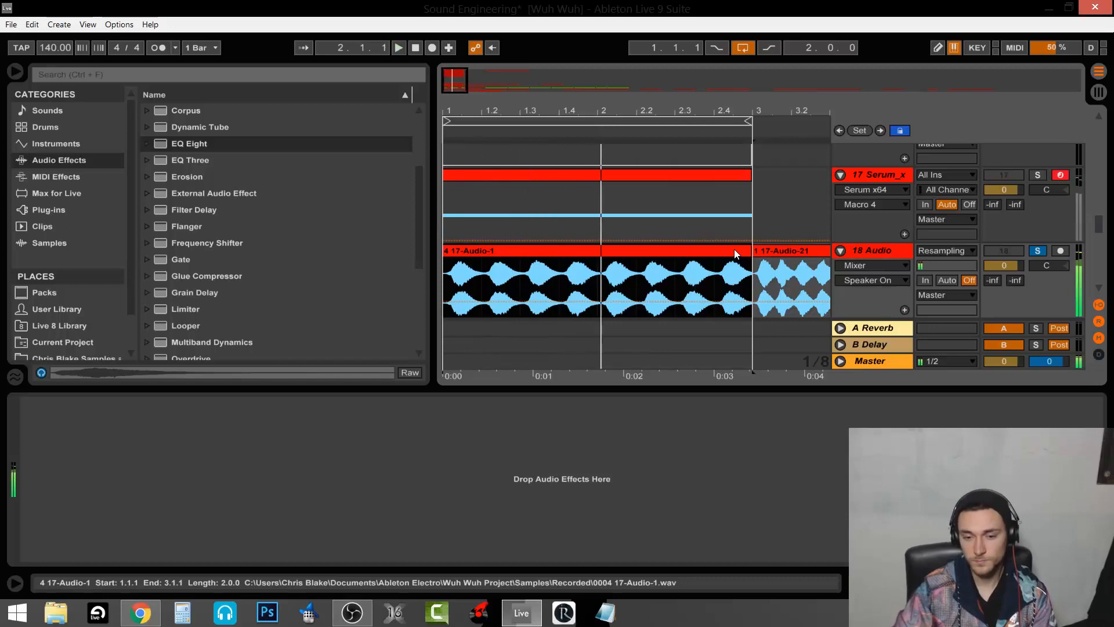
left_click(825, 254)
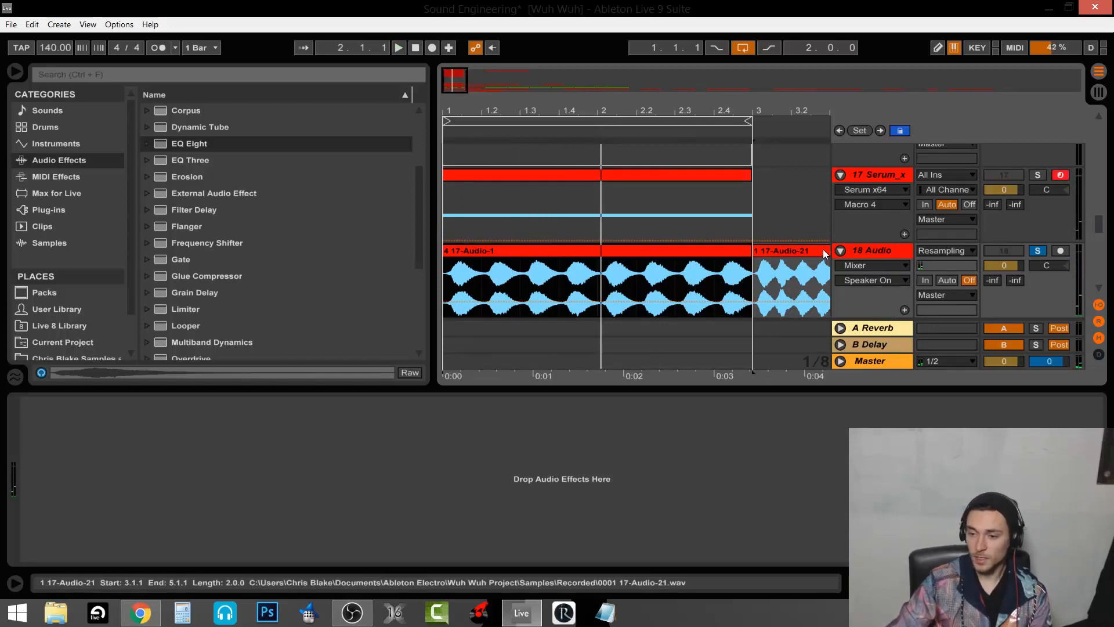
scroll(794, 272, "down", 6)
scroll(787, 273, "up", 5)
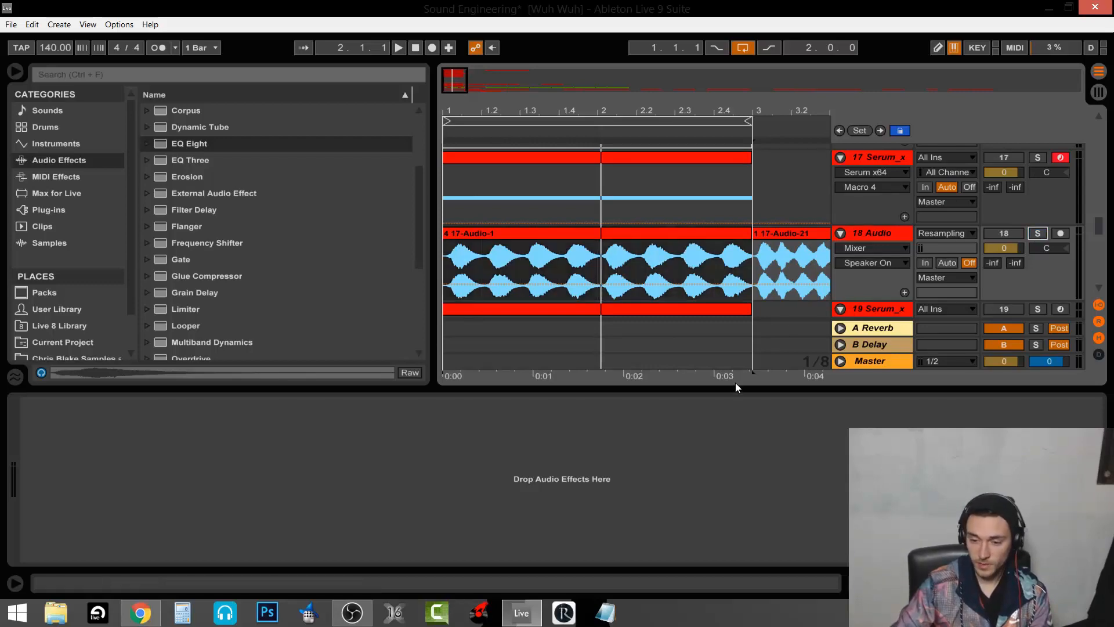
Hide the device view and scroll down to the chopped clips on tracks 21–22
key("ctrl+alt+l")
scroll(734, 385, "down", 2)
scroll(716, 363, "down", 8)
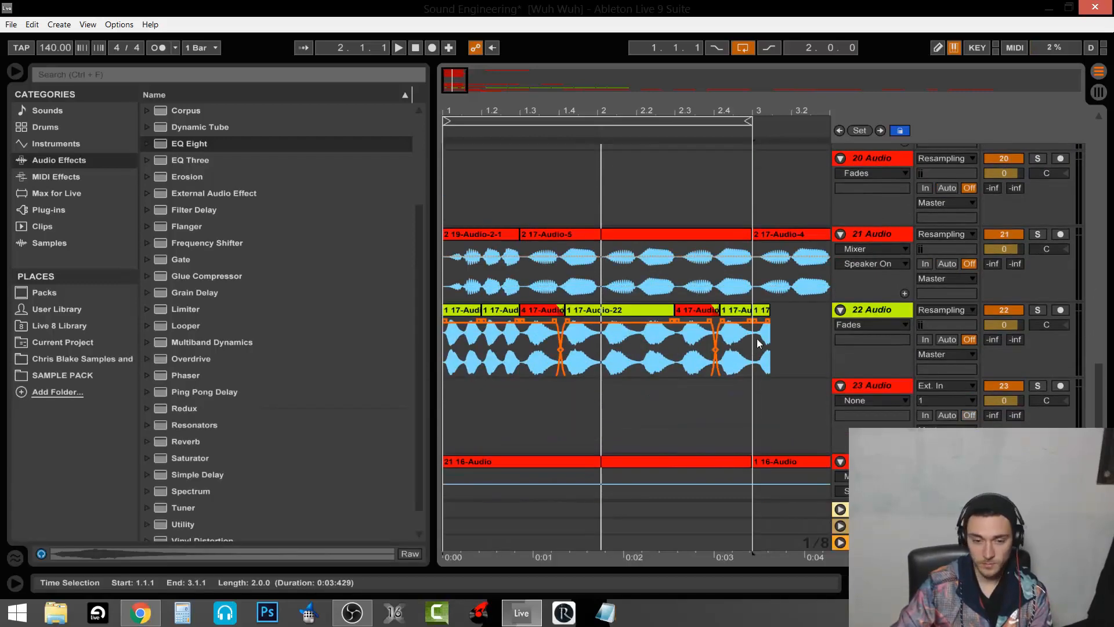
Play the chopped resampled clips on tracks 21–22 with the start point set at 1.3.1
left_click(451, 297)
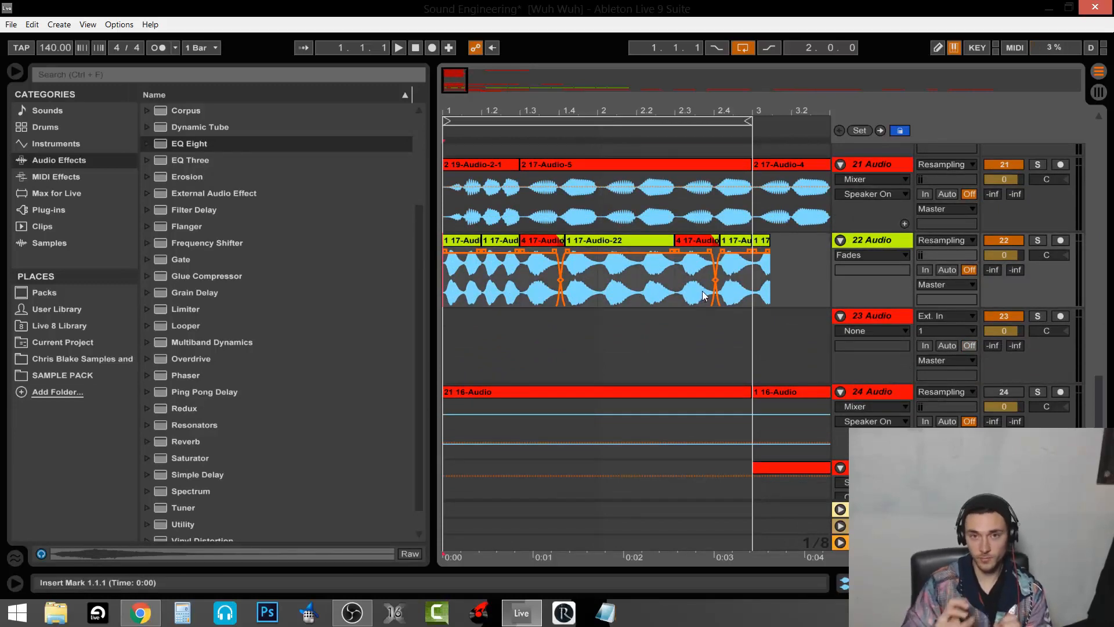
scroll(702, 291, "up", 3)
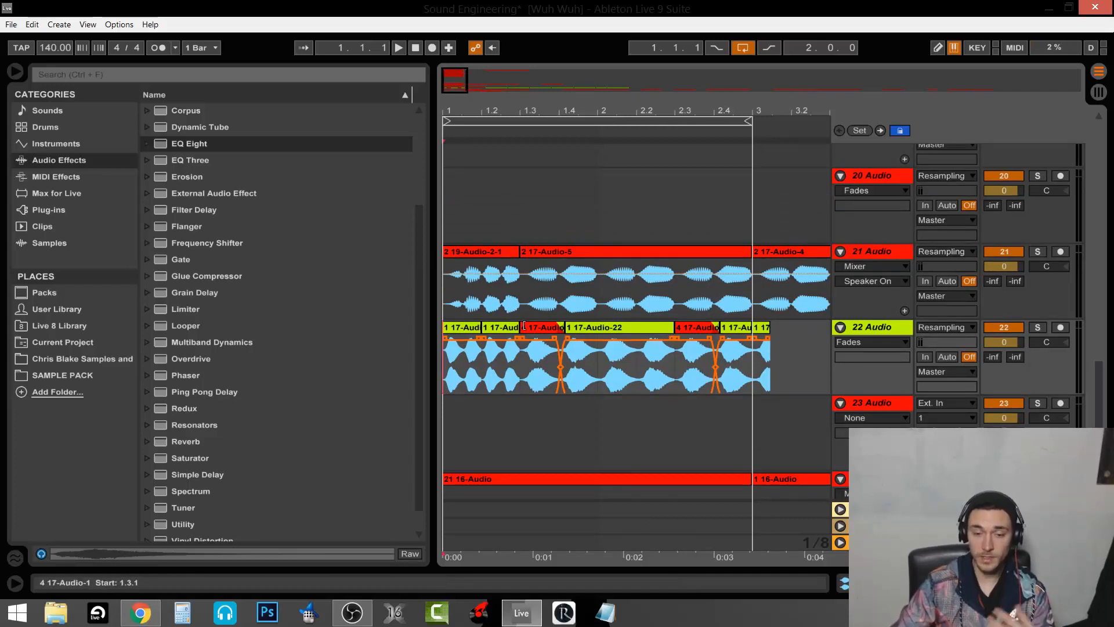
left_click(494, 250)
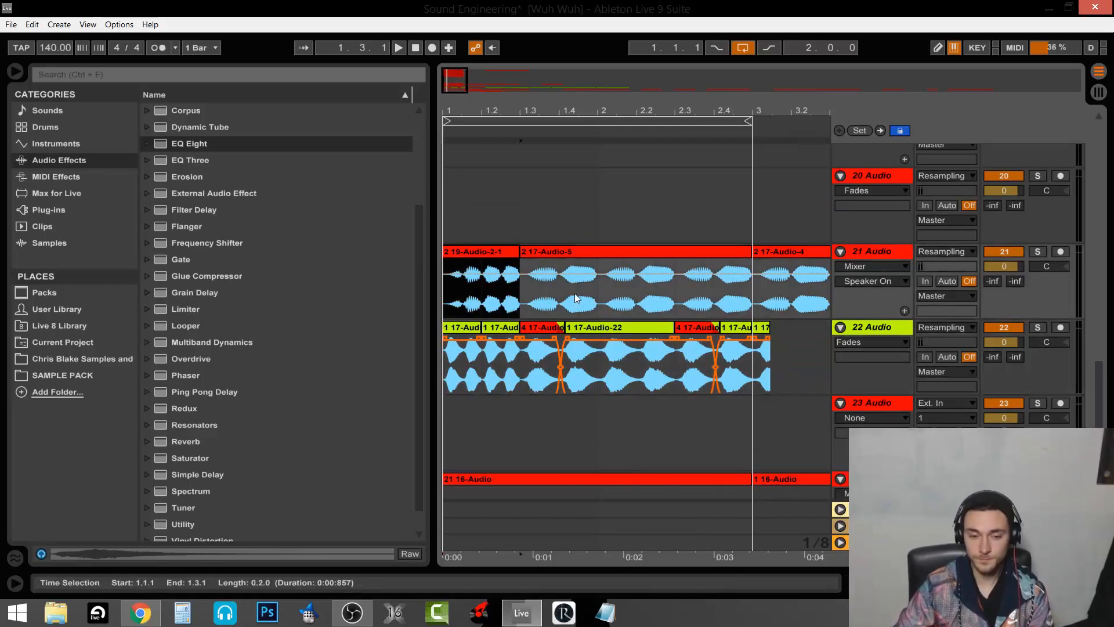
key("space")
left_click(528, 301)
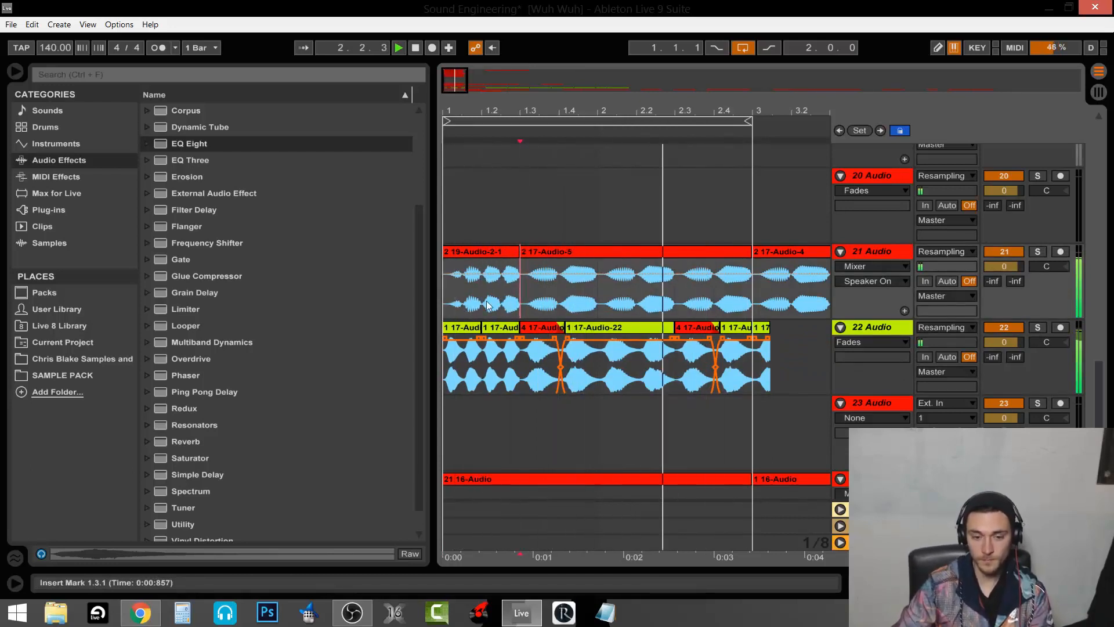
left_click(447, 294)
left_click(521, 297)
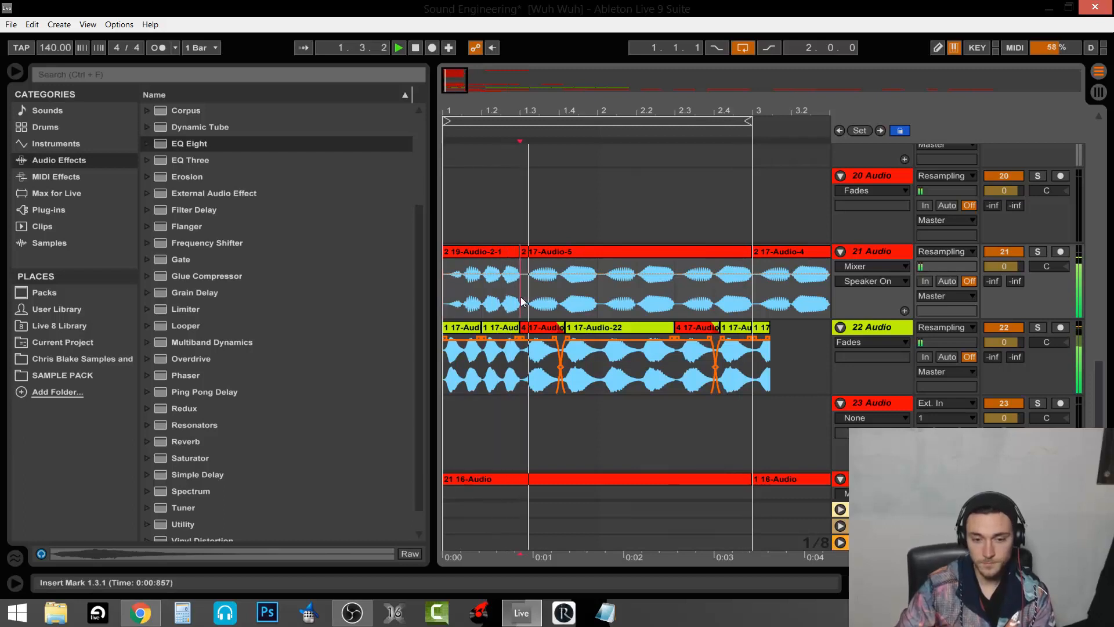